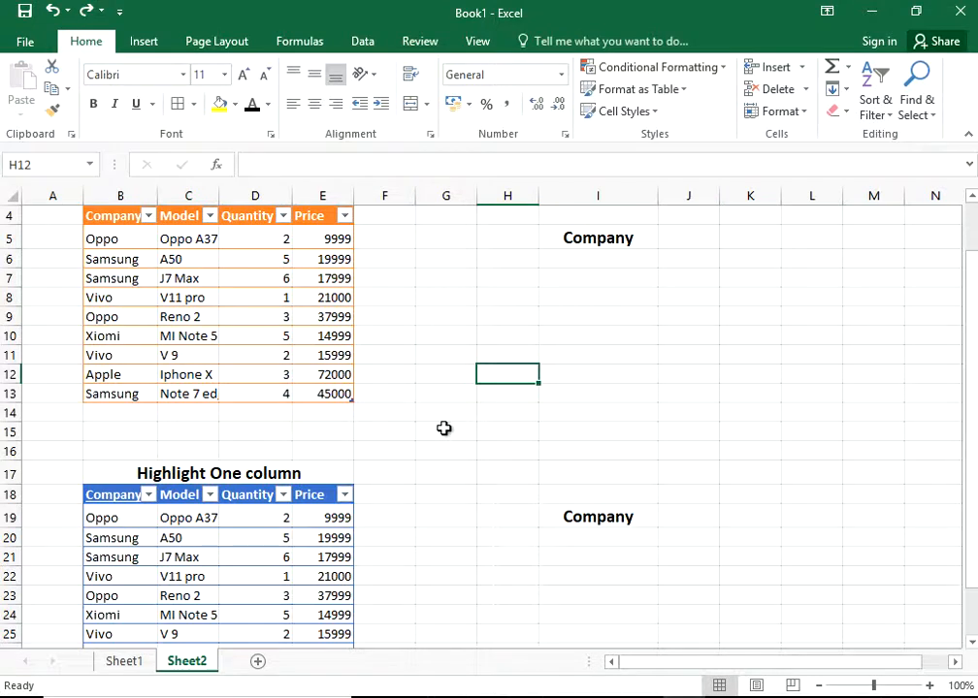
# Change the title above the blue table in row 17 to "Highlight Entire column".
pyautogui.scroll(1, 443, 427)
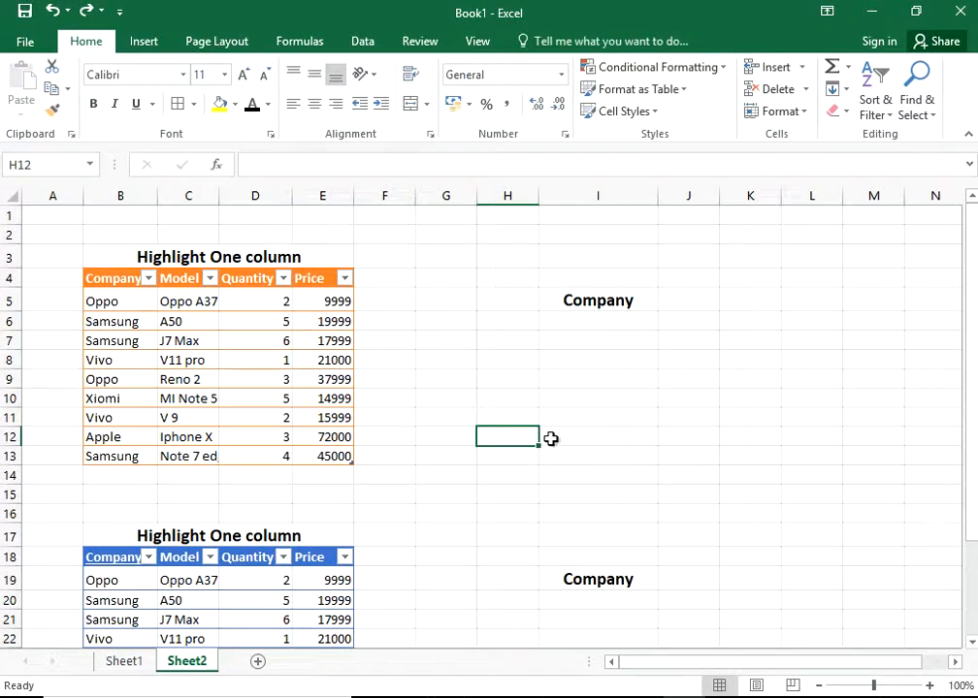
pyautogui.click(266, 257)
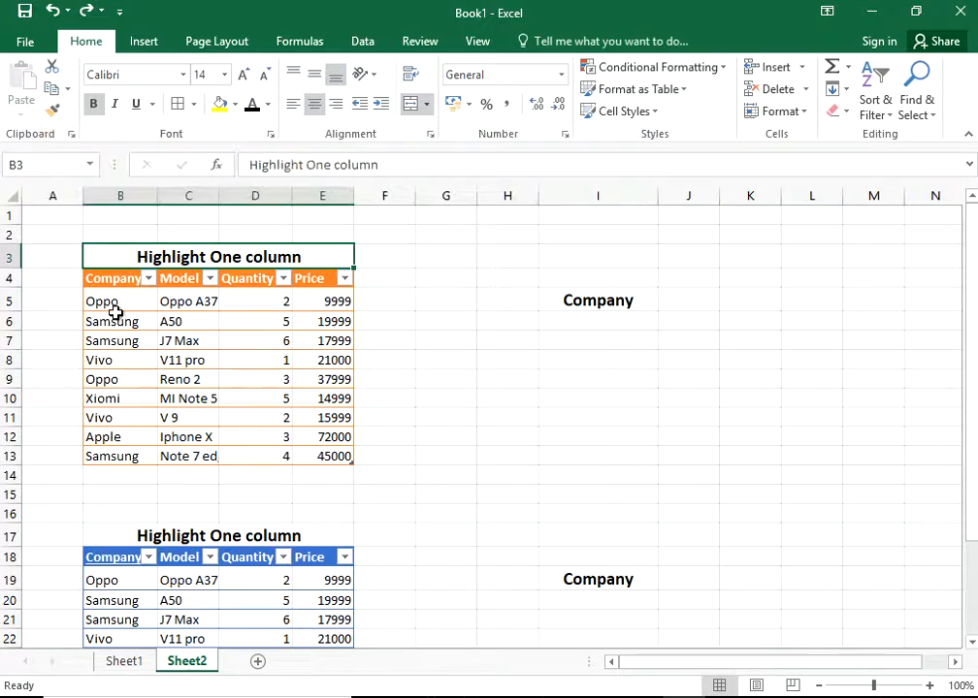
pyautogui.click(198, 539)
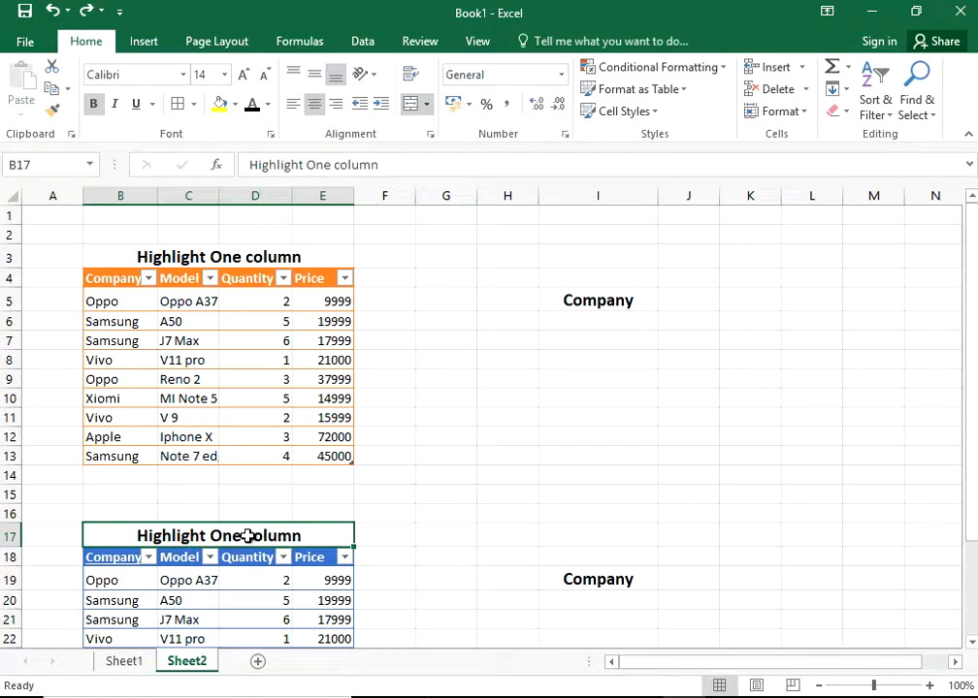
pyautogui.doubleClick(244, 535)
pyautogui.moveTo(245, 535); pyautogui.dragTo(212, 535)
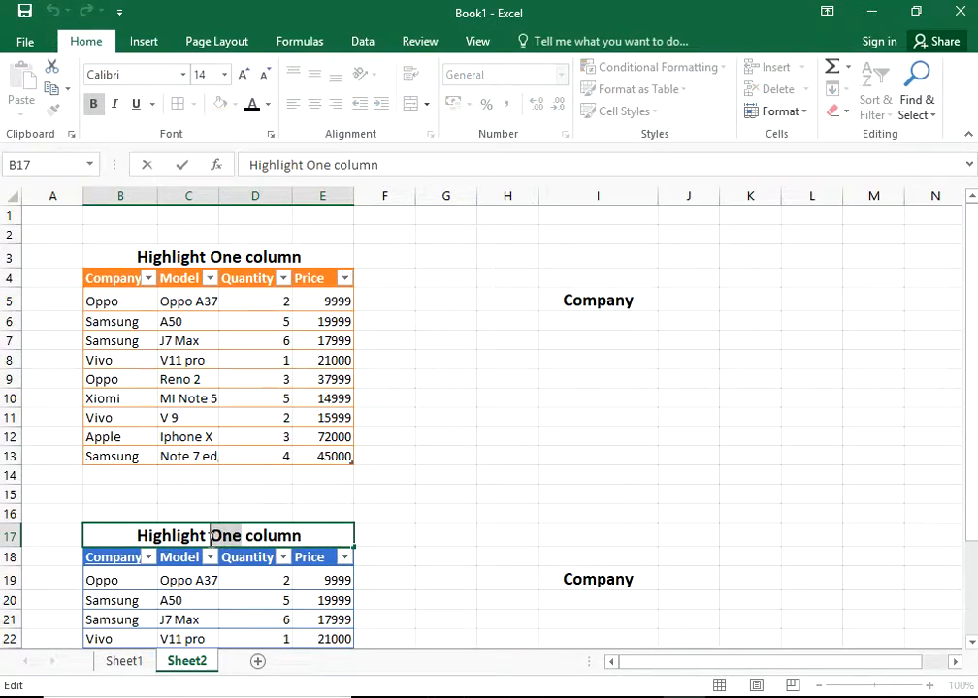
pyautogui.write('Entire')
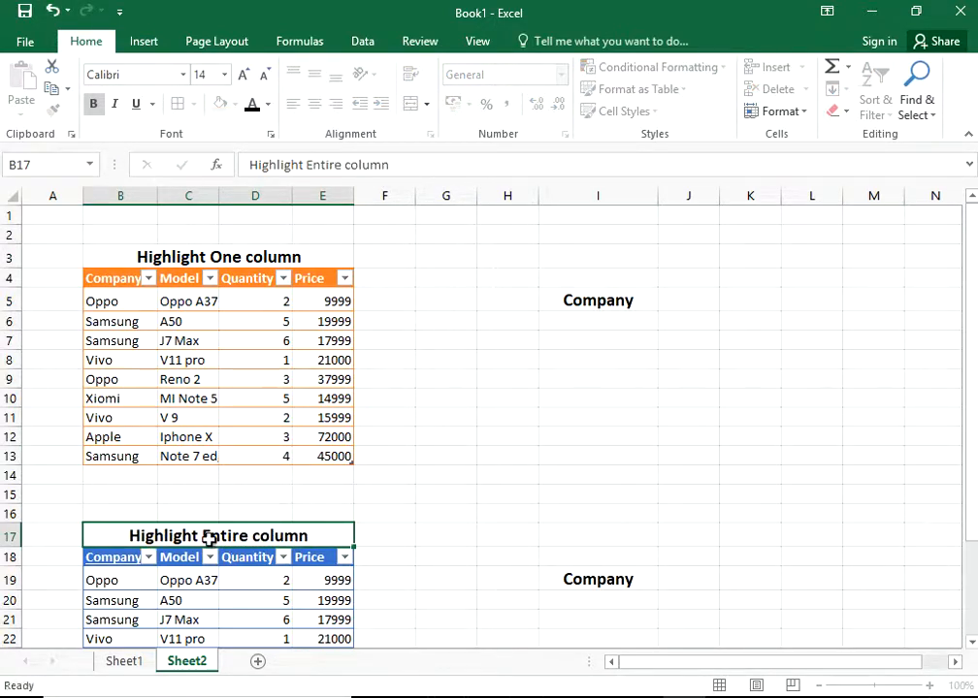
pyautogui.press('Tab')
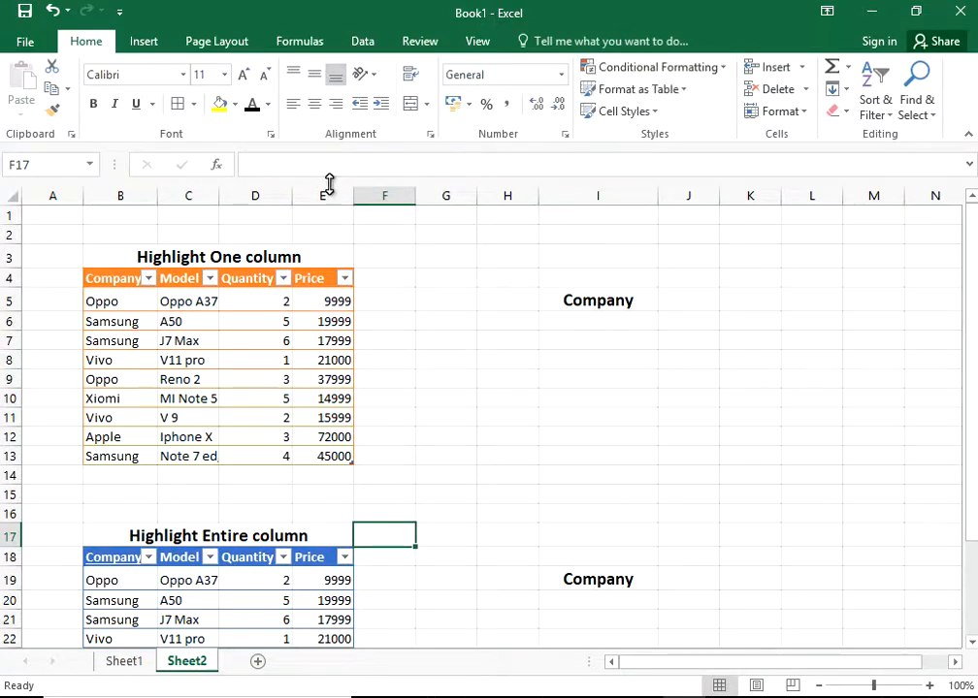
# Start a new conditional formatting rule for B5:E13 that uses a formula to determine which cells to format.
pyautogui.moveTo(141, 303); pyautogui.dragTo(321, 450)
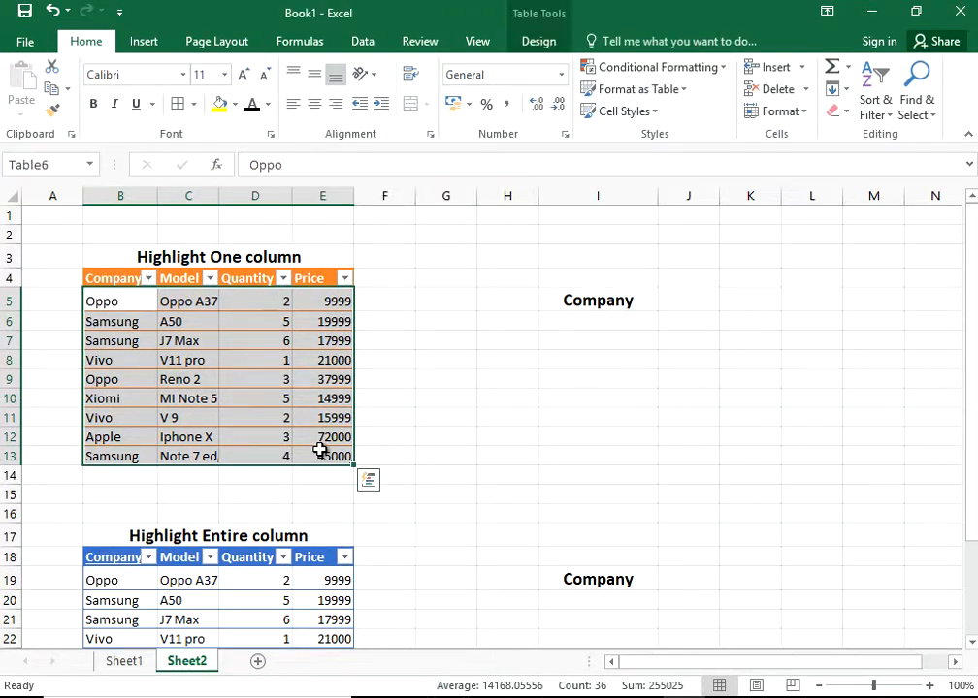
pyautogui.click(650, 68)
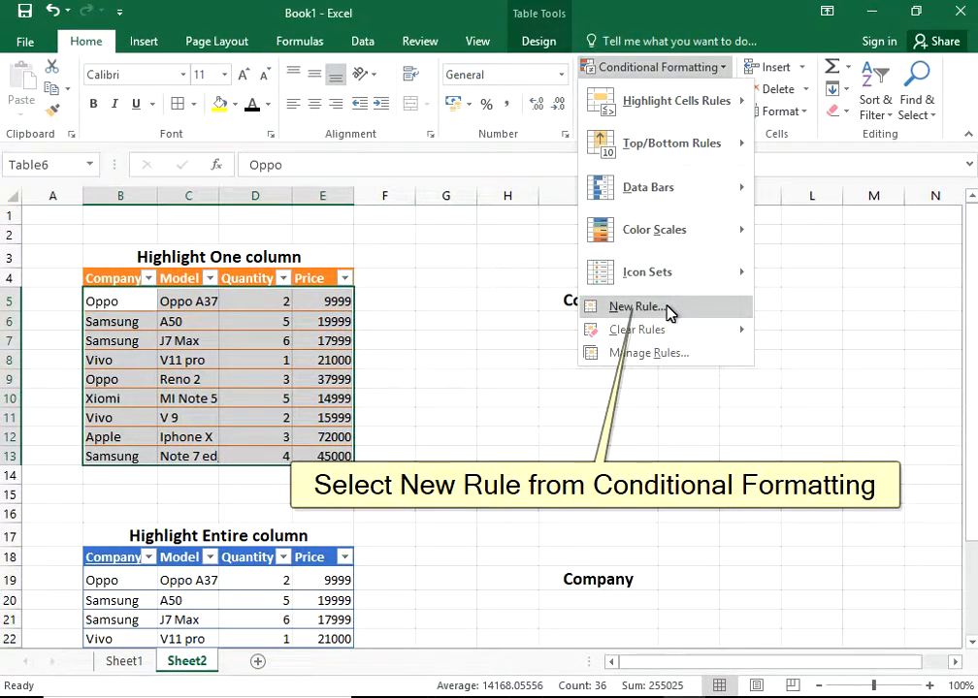
pyautogui.click(636, 307)
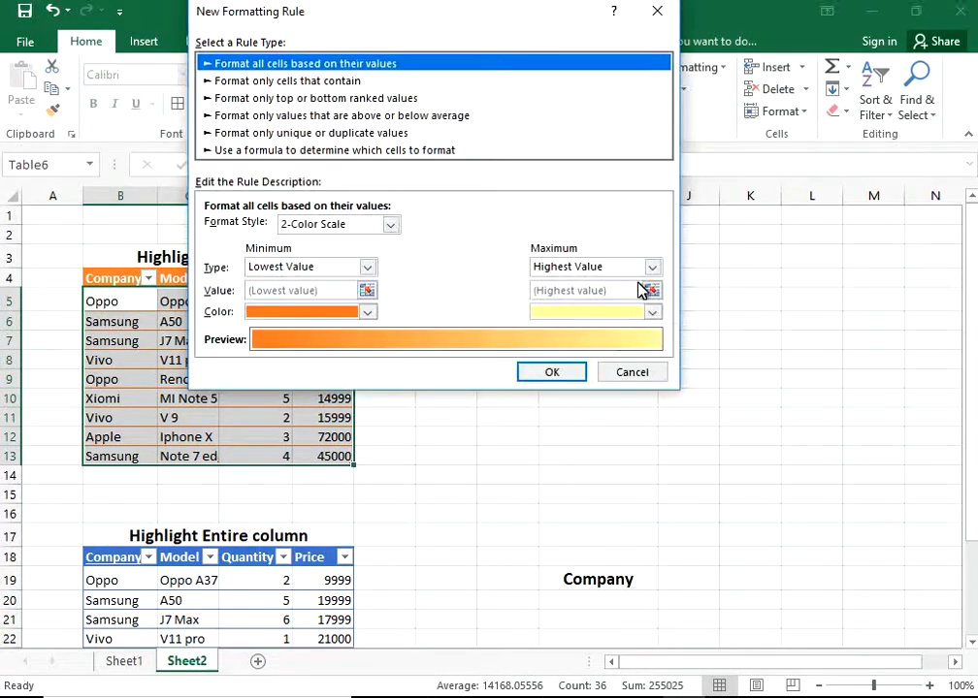
pyautogui.moveTo(412, 19); pyautogui.dragTo(611, 97)
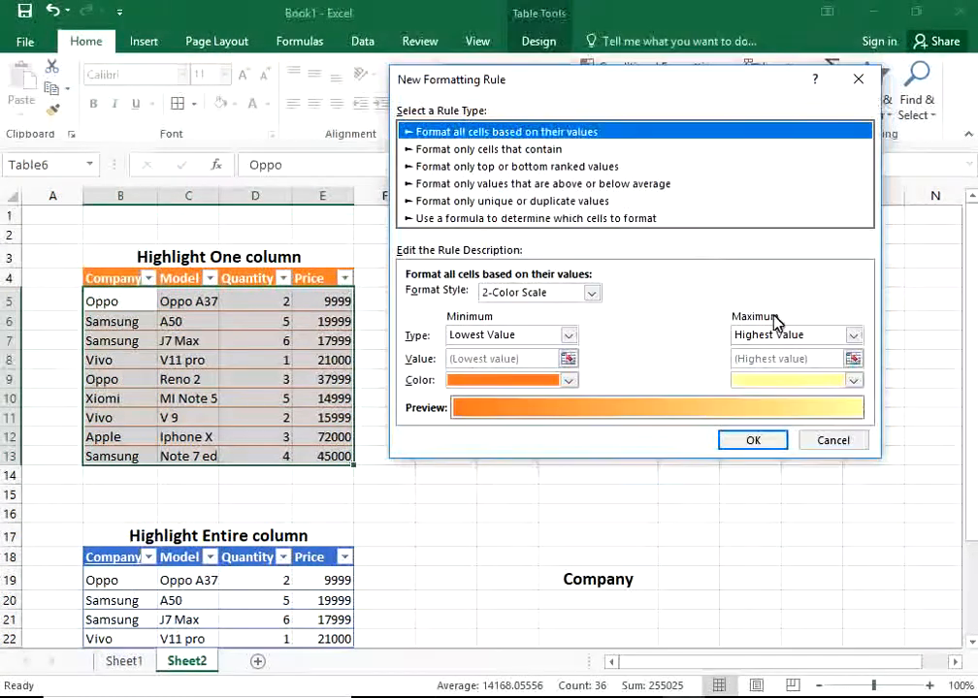
pyautogui.click(464, 220)
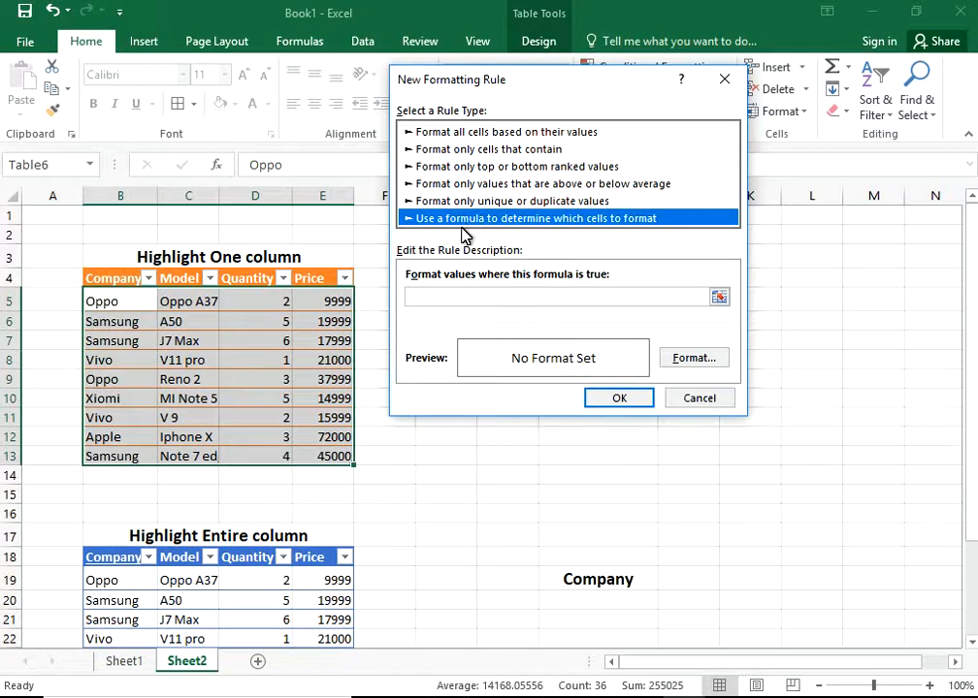
# Enter the rule formula =B5=$I$6, with a relative reference to B5 and an absolute reference to I6.
pyautogui.click(451, 296)
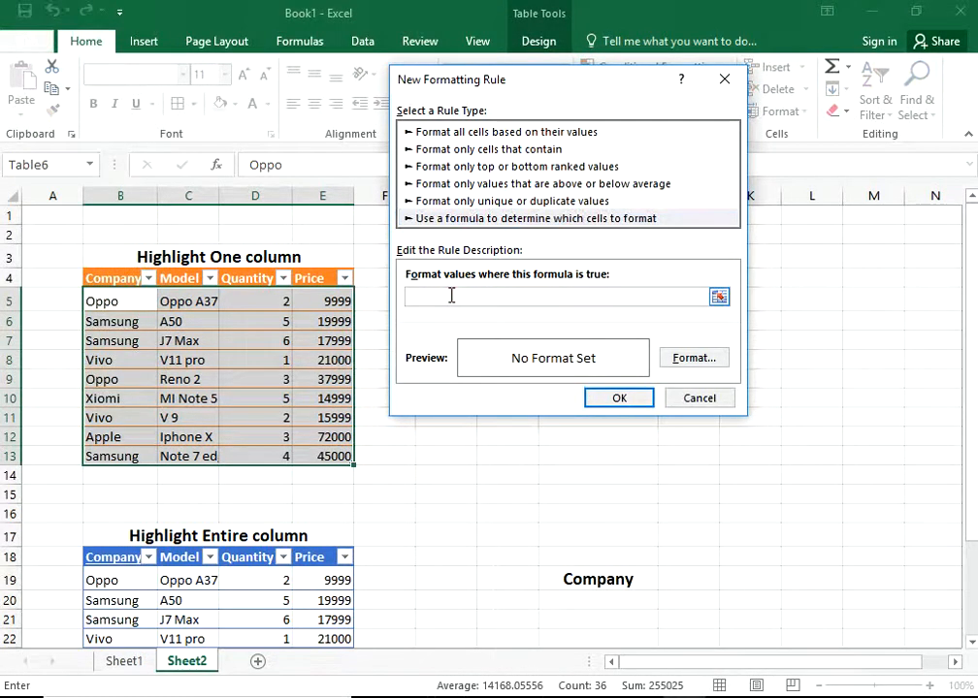
pyautogui.write('=')
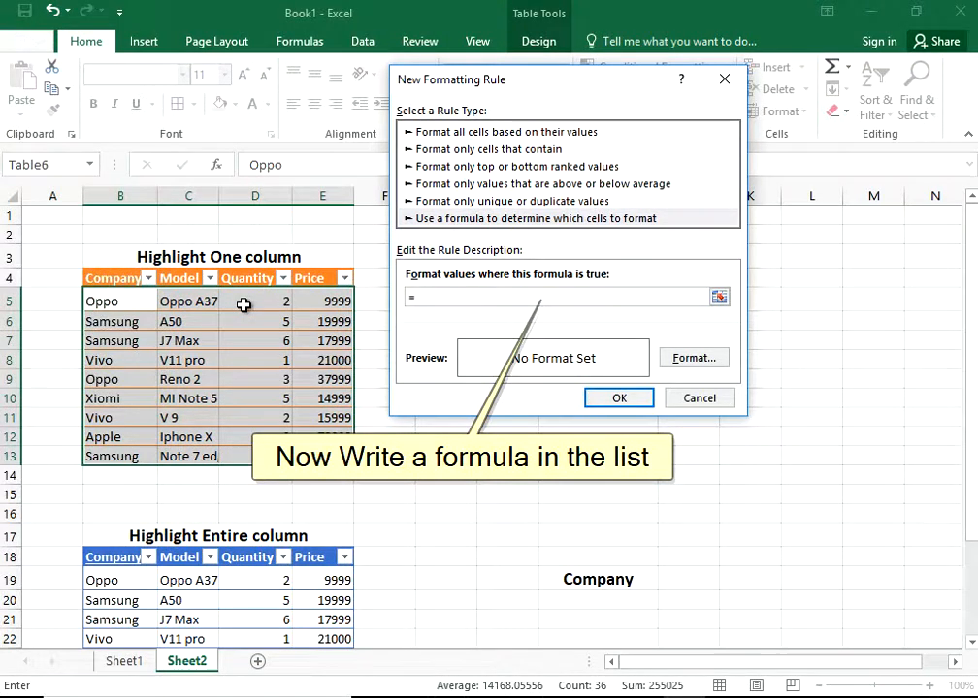
pyautogui.click(121, 302)
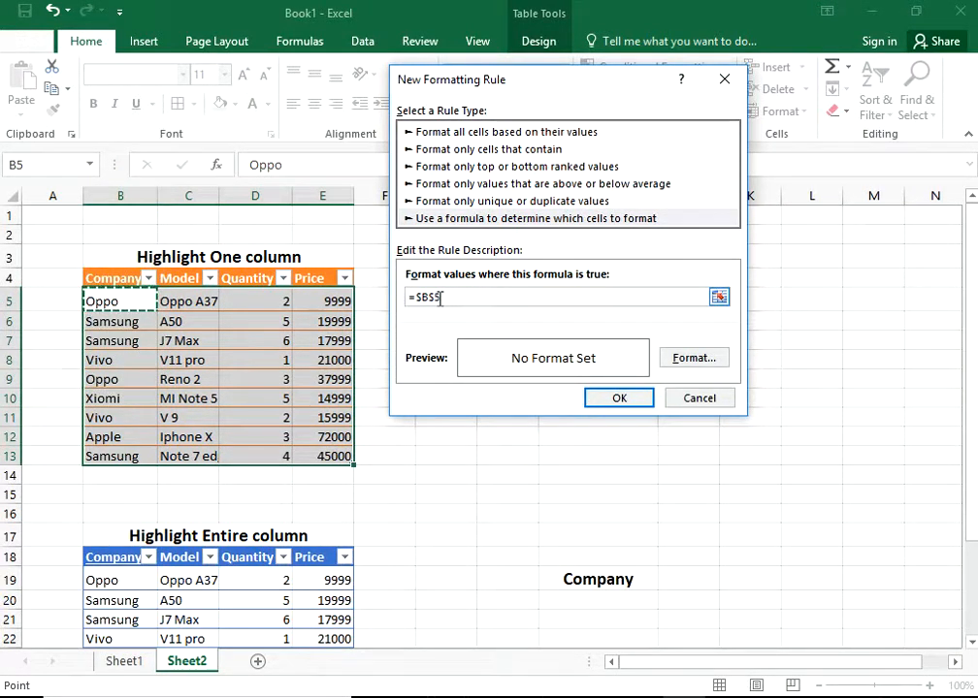
pyautogui.click(435, 297)
pyautogui.press('BackSpace')
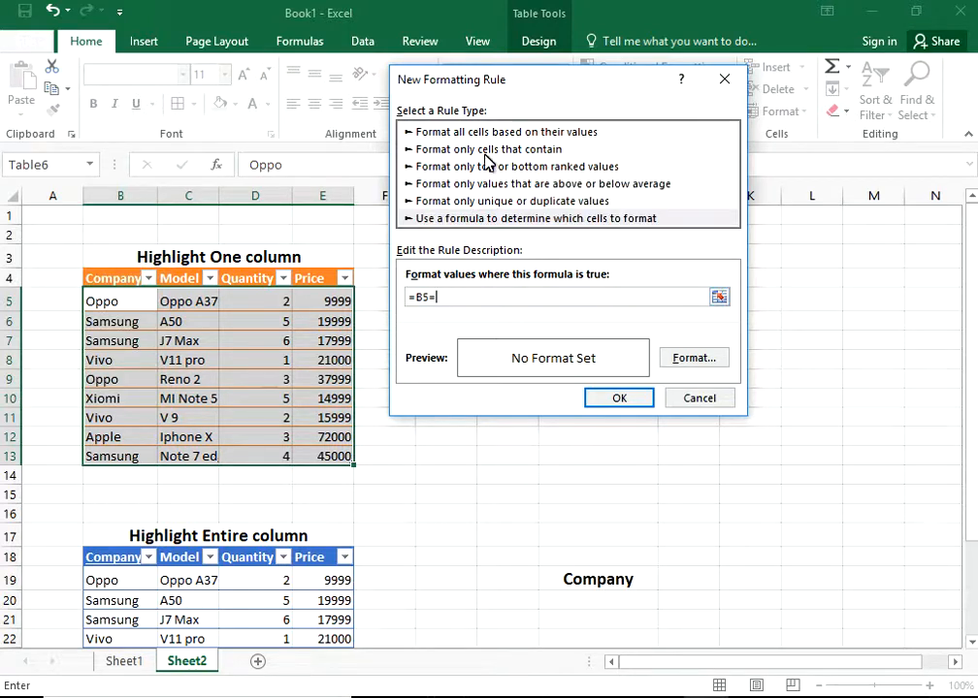
pyautogui.moveTo(511, 86); pyautogui.dragTo(293, 38)
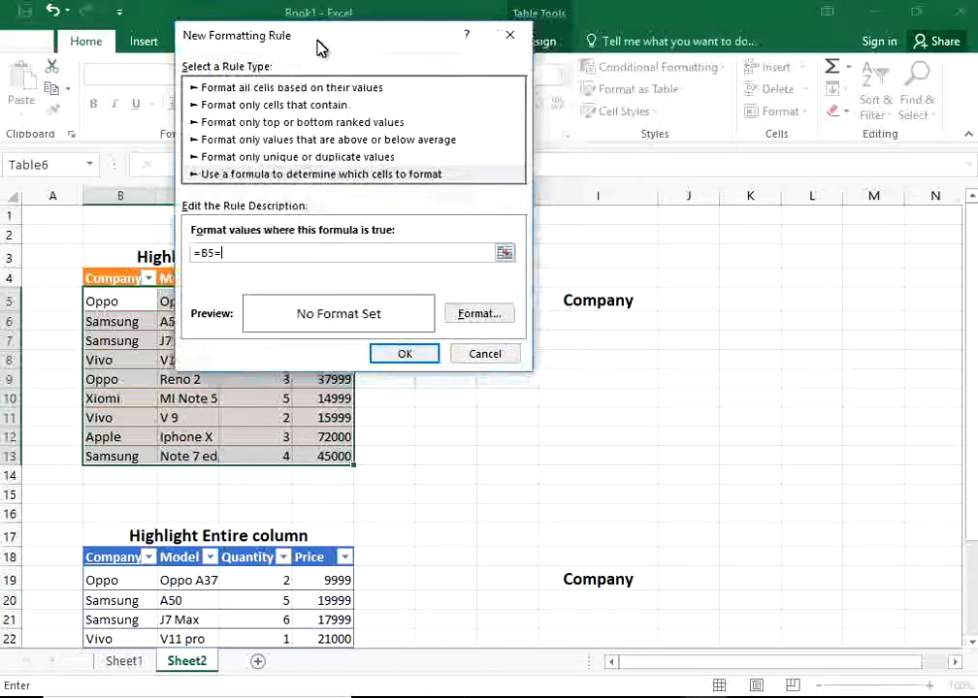
pyautogui.click(598, 320)
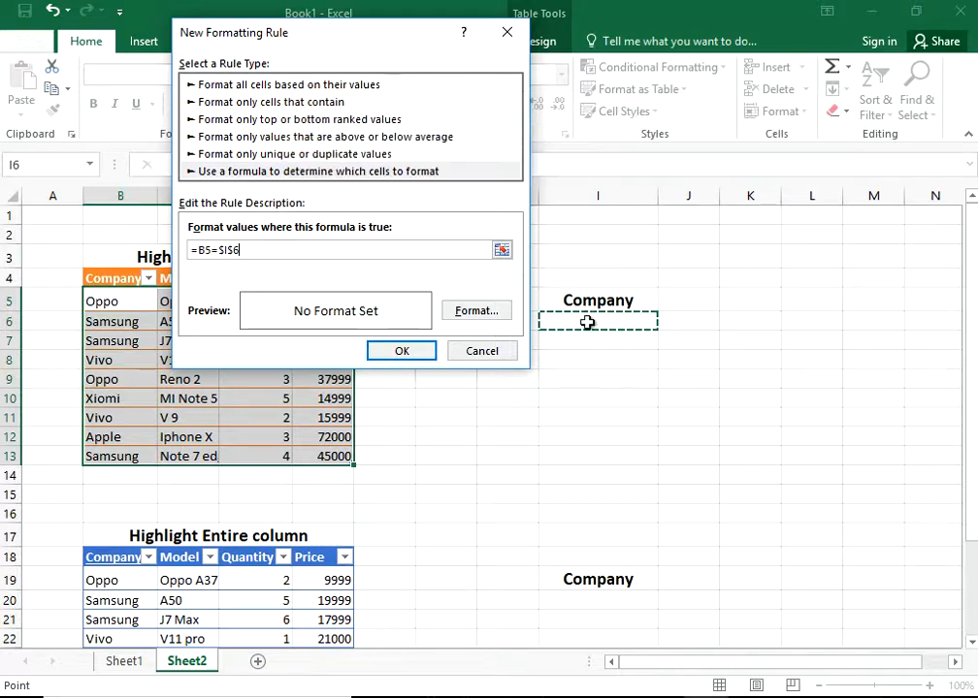
# Give the rule a light blue standard fill color and apply it to the orange table.
pyautogui.click(475, 312)
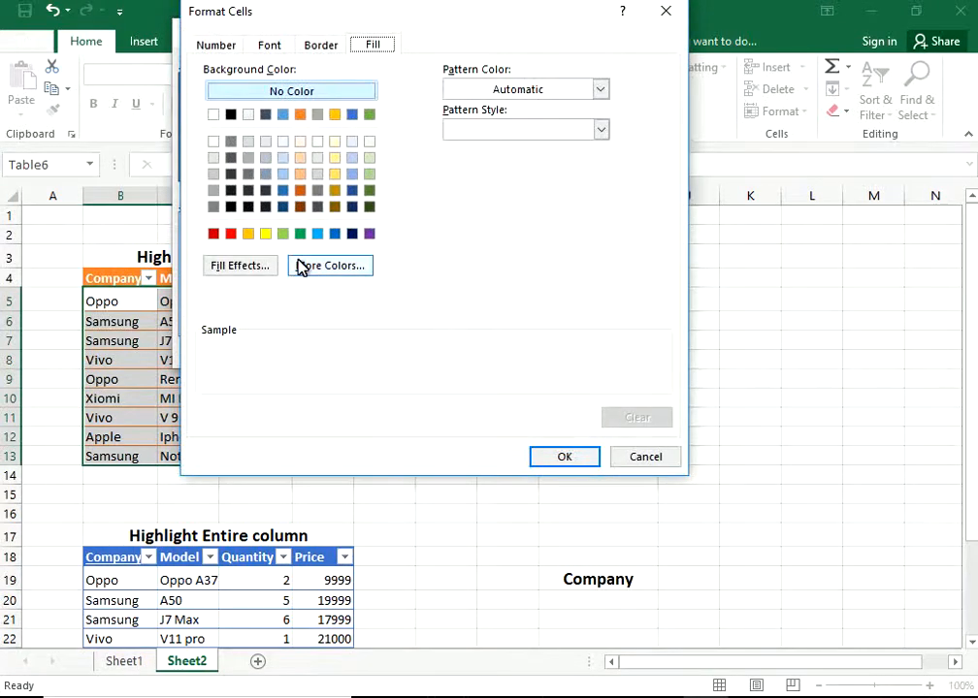
pyautogui.click(263, 236)
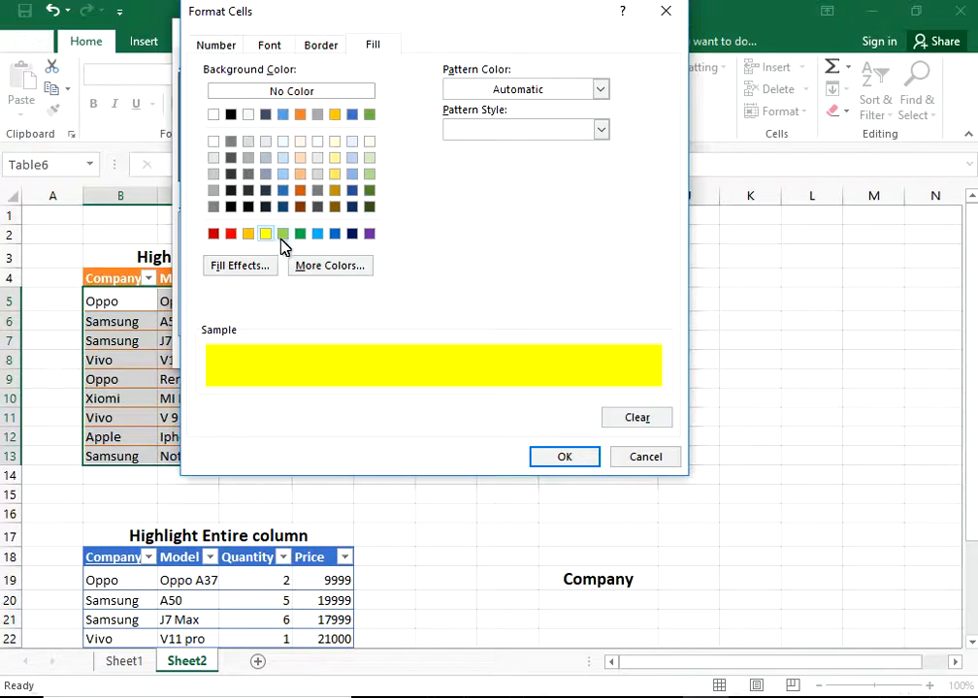
pyautogui.click(319, 237)
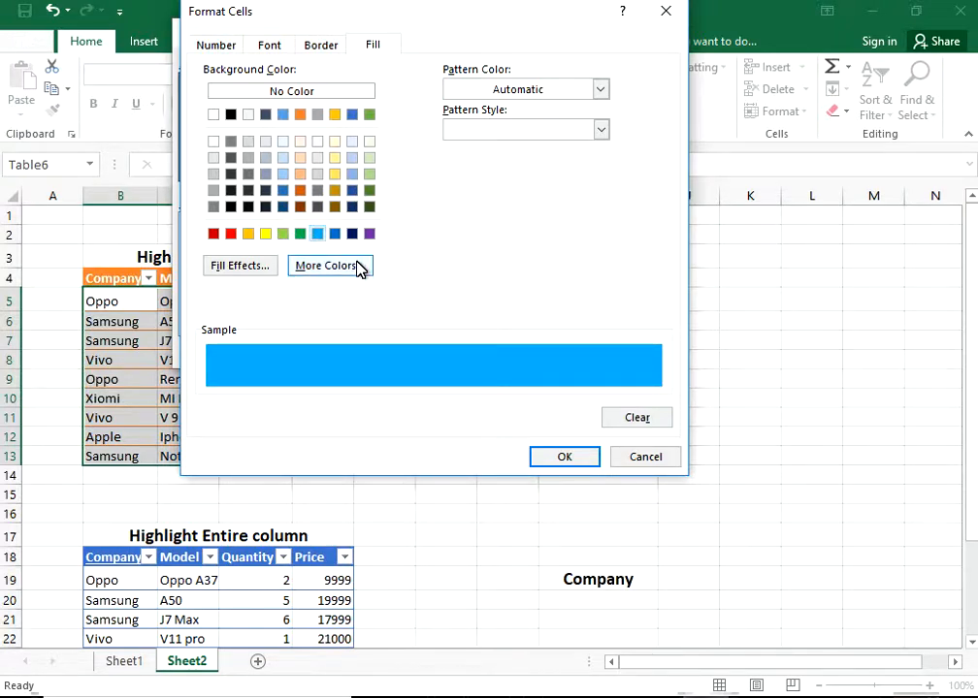
pyautogui.click(336, 236)
pyautogui.click(320, 237)
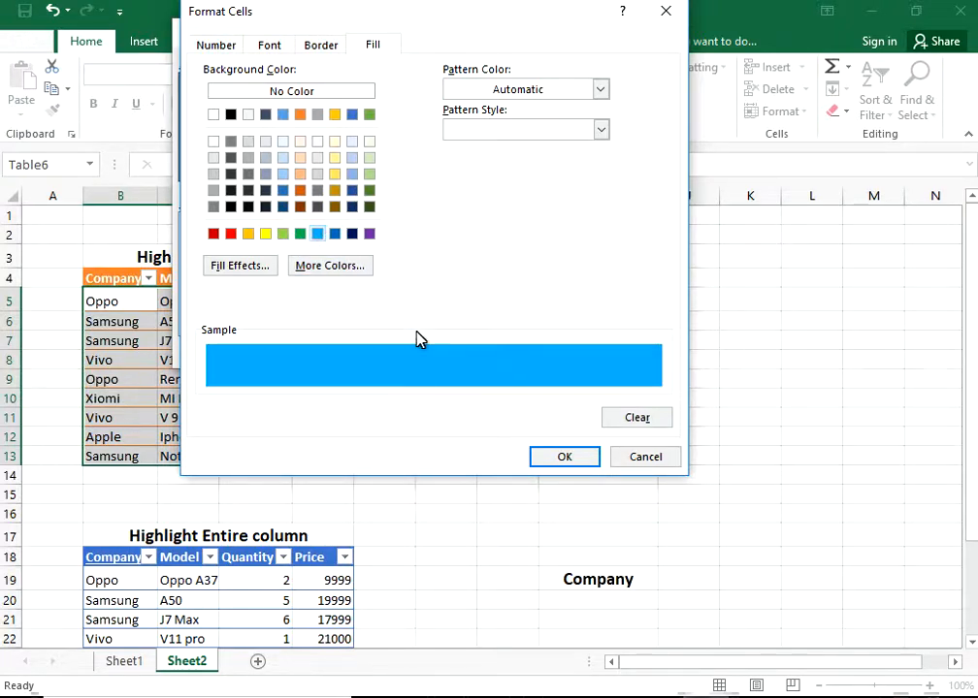
pyautogui.click(565, 458)
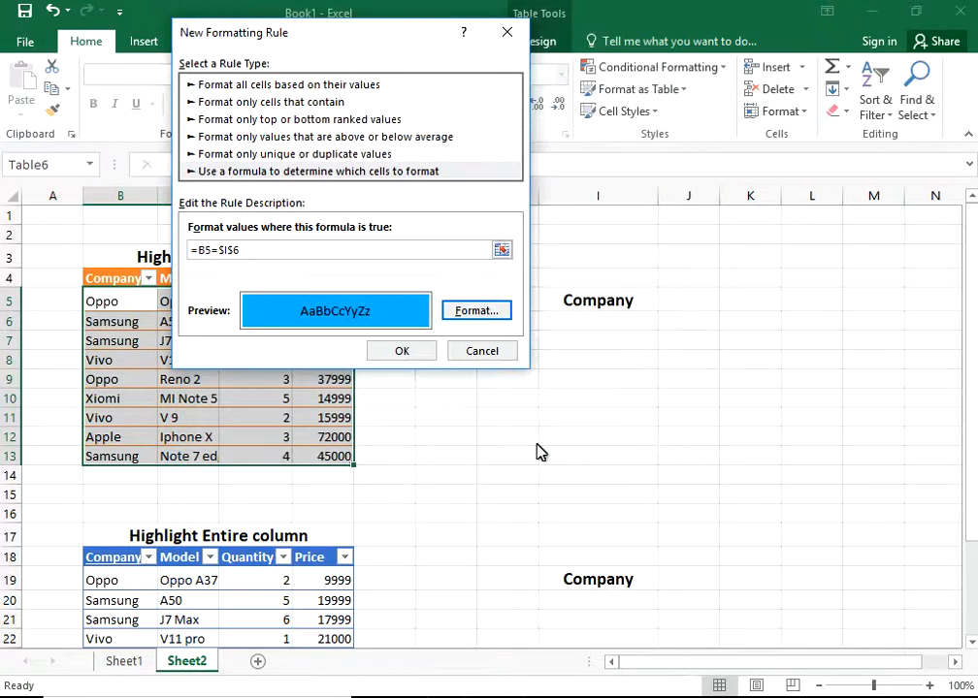
pyautogui.click(406, 349)
# Enter "Apple" in I6 under the upper Company heading and check the matching cell in the orange table.
pyautogui.click(563, 326)
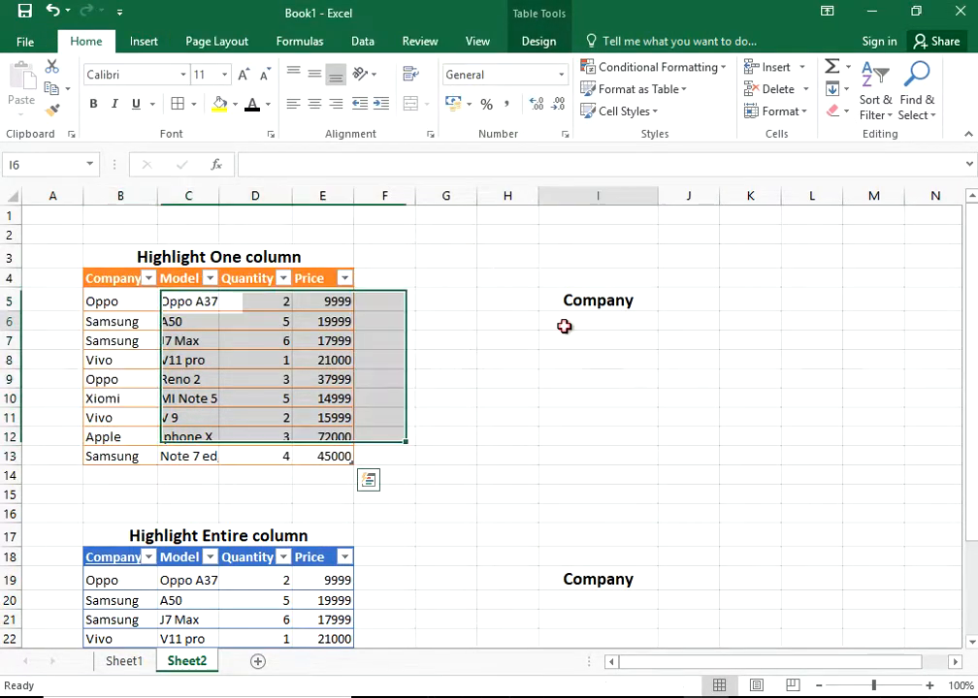
pyautogui.doubleClick(565, 326)
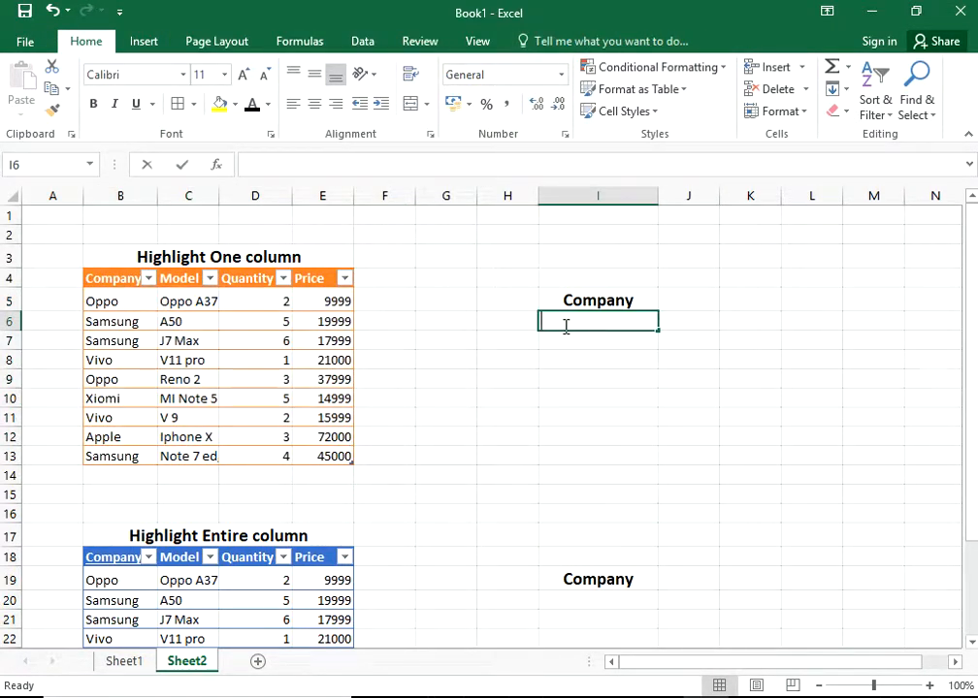
pyautogui.write('Apple')
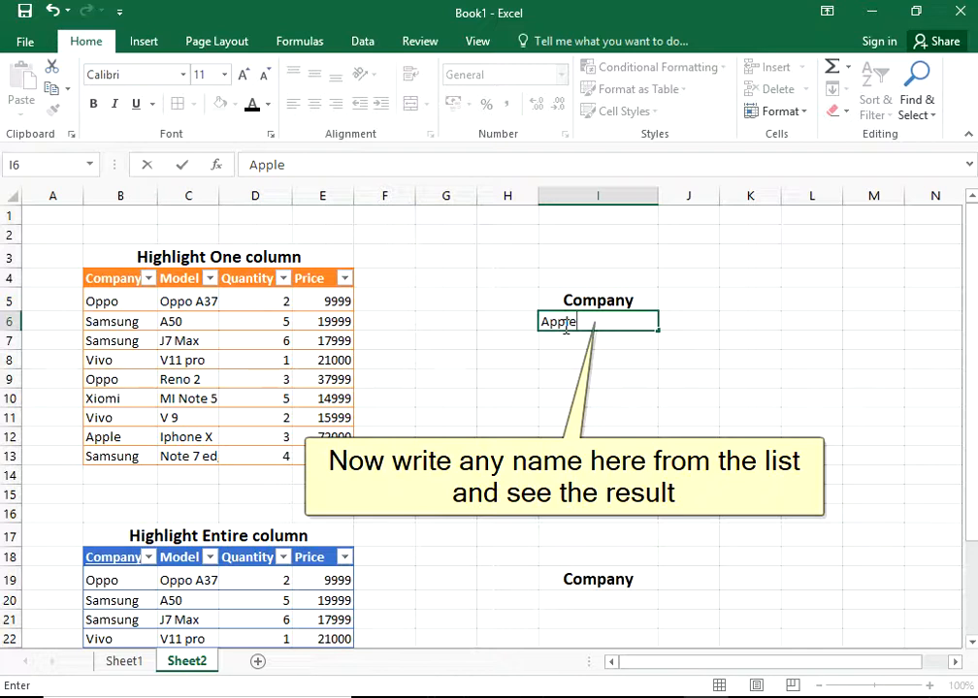
pyautogui.press('Return')
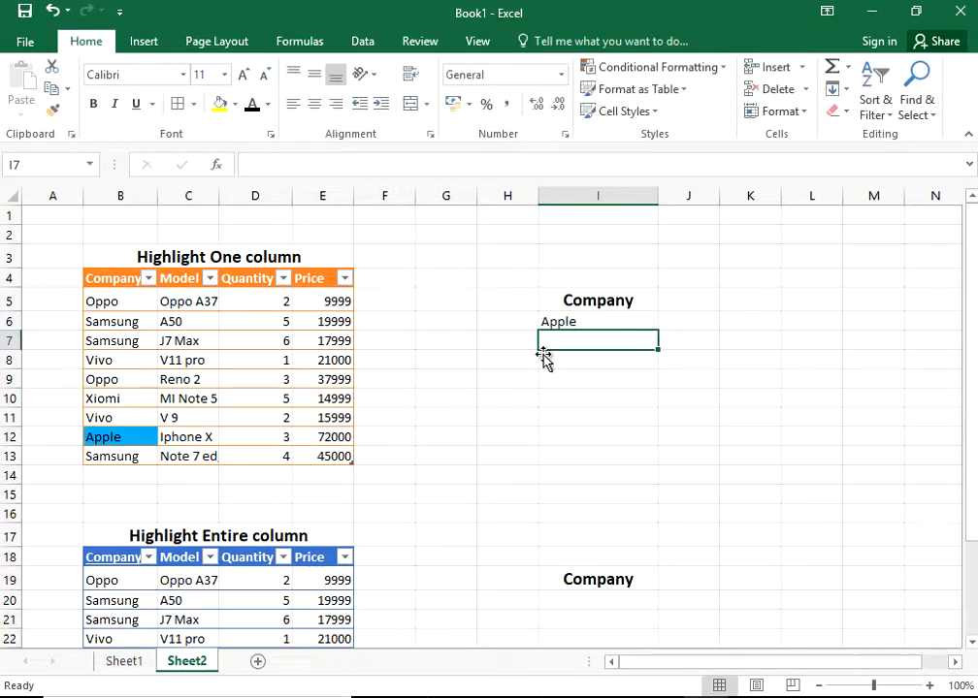
pyautogui.click(145, 442)
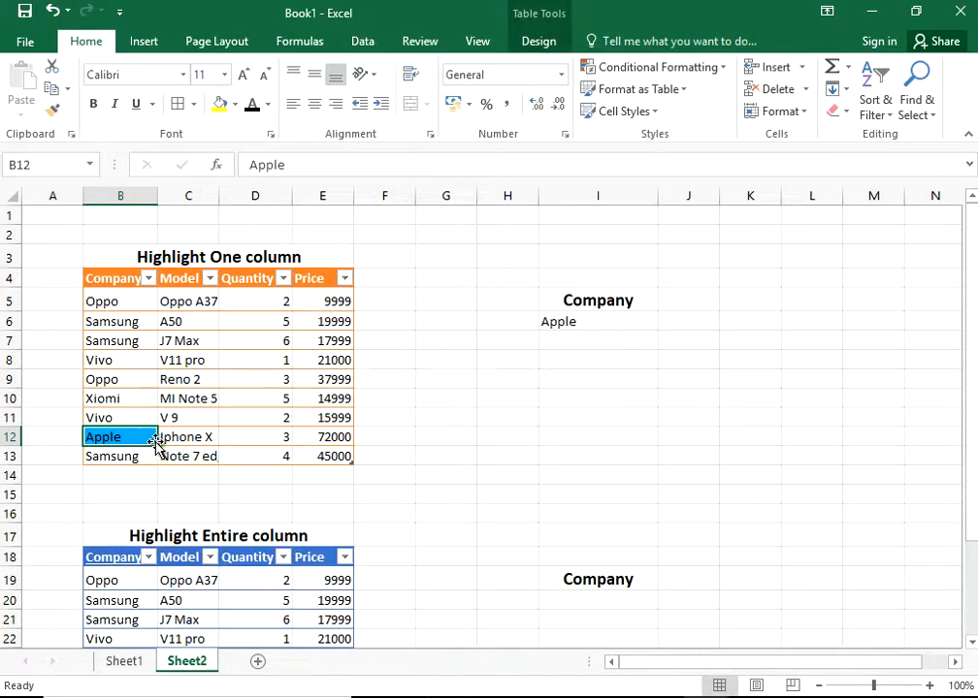
# Replace the company in I6 with "Samsung" and check the matching cells in the Company column.
pyautogui.click(573, 323)
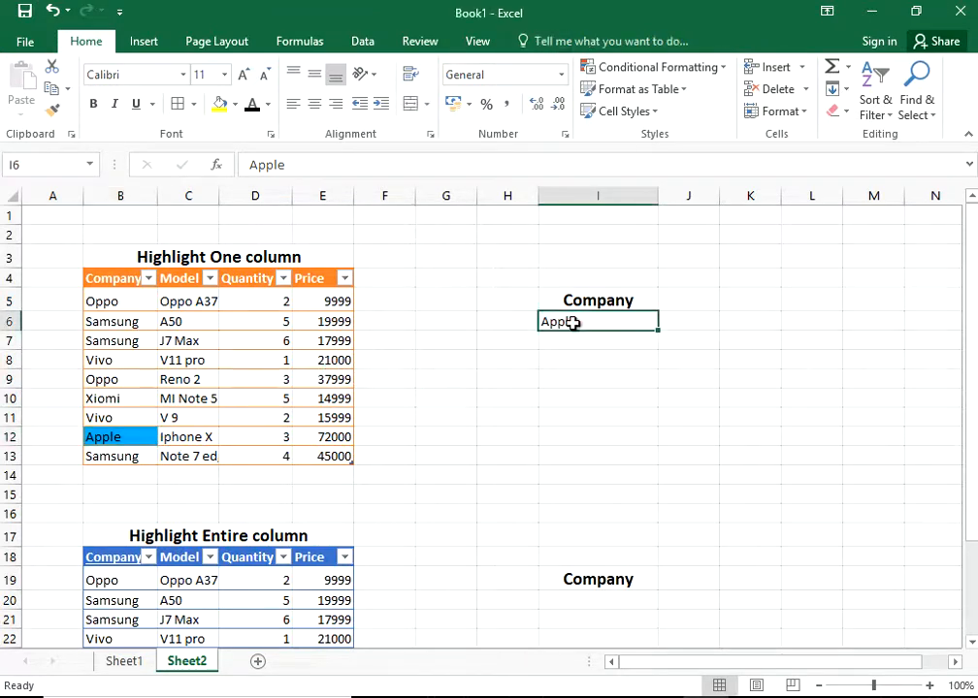
pyautogui.write('Samsung')
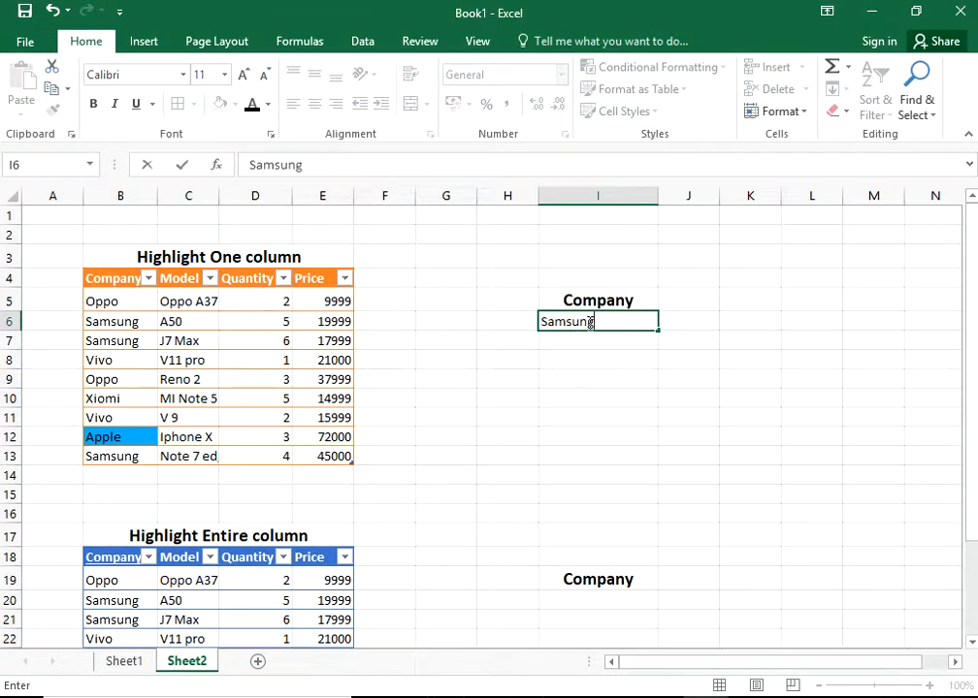
pyautogui.press('Return')
pyautogui.click(131, 323)
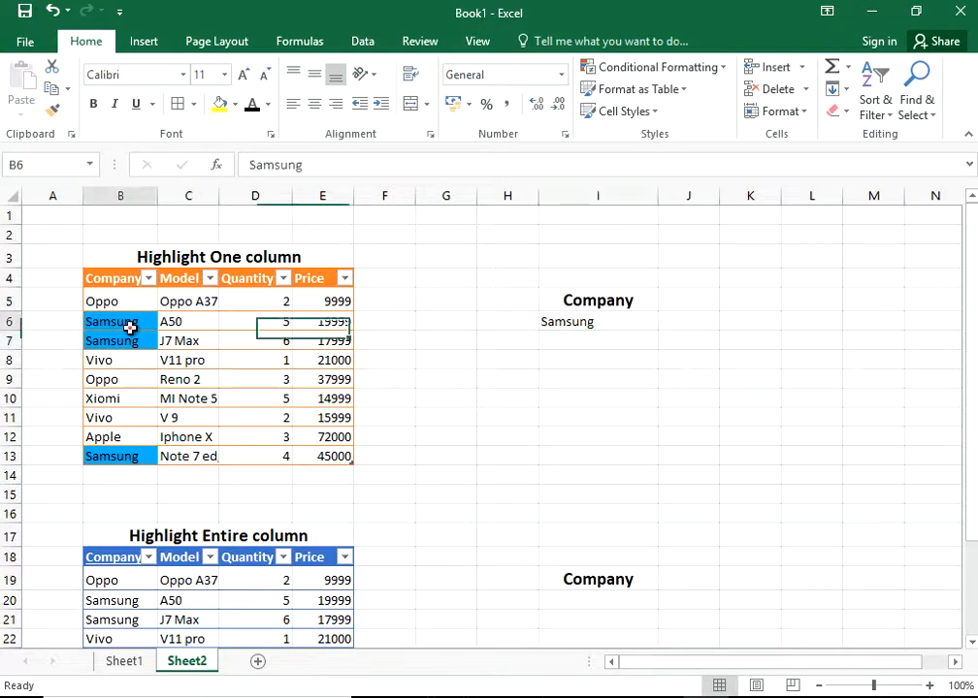
pyautogui.click(131, 338)
pyautogui.click(136, 454)
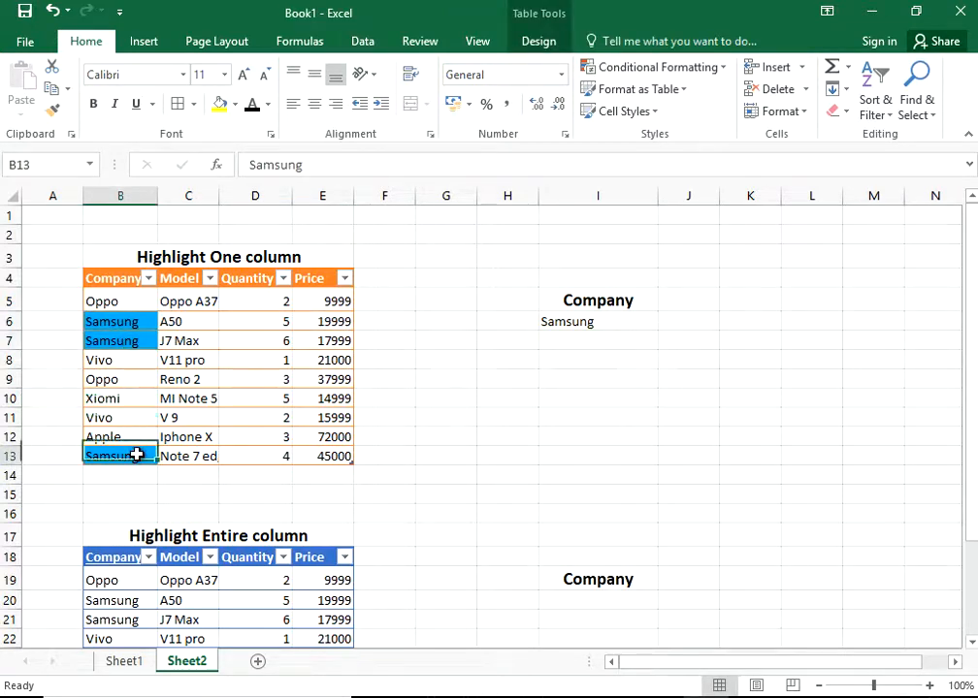
# Replace the company in I6 with "Vivo" and check a matching cell in the orange table.
pyautogui.click(566, 324)
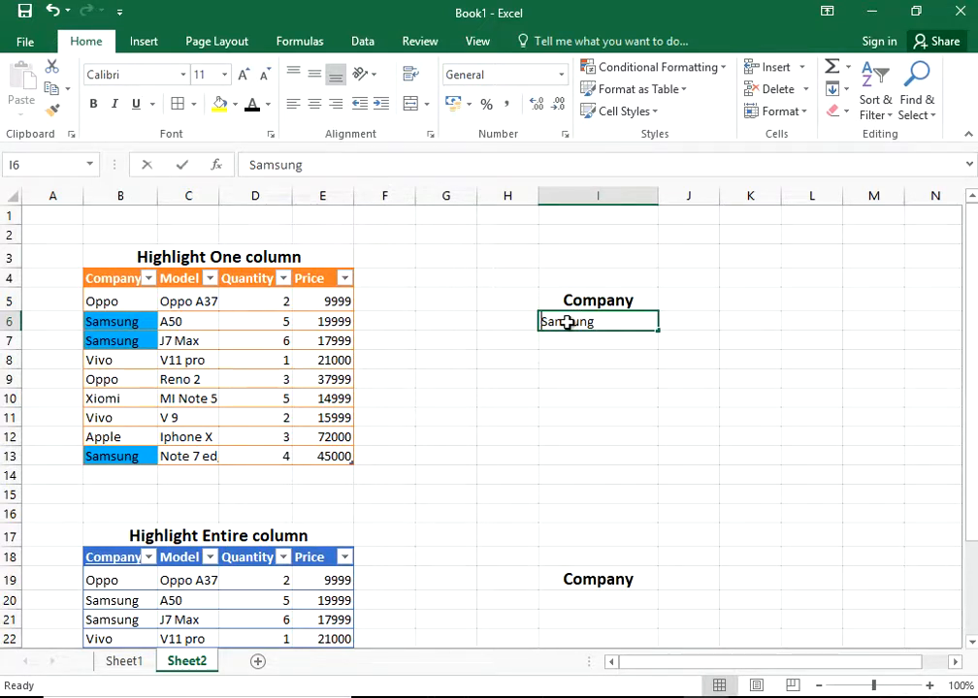
pyautogui.write('Vivo')
pyautogui.press('Return')
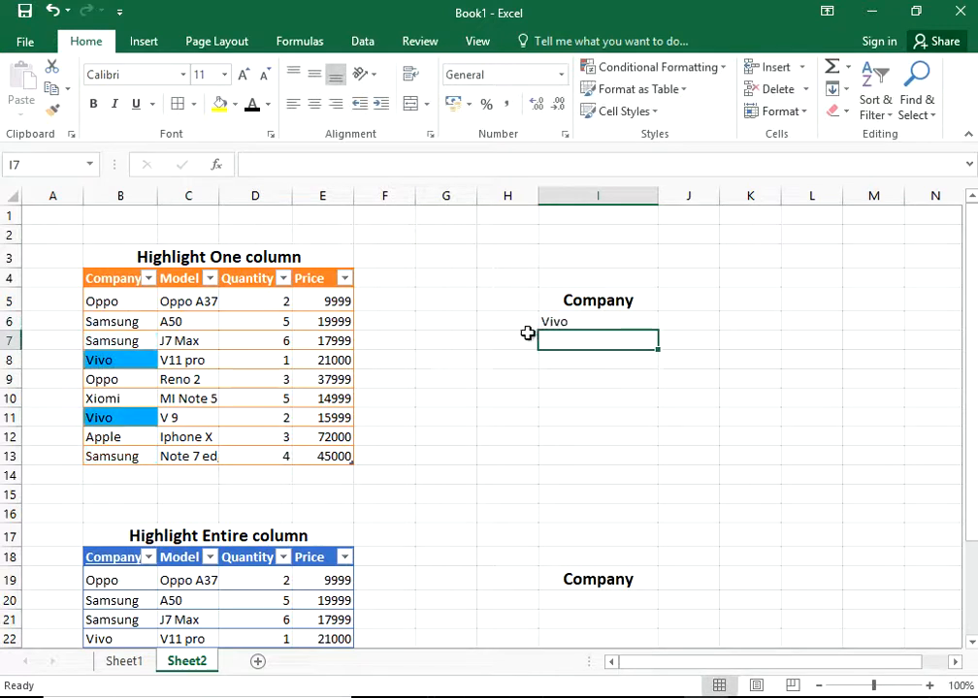
pyautogui.click(136, 362)
# Replace the company in I6 with "Xiomi" and check the matching cell in the orange table.
pyautogui.click(609, 328)
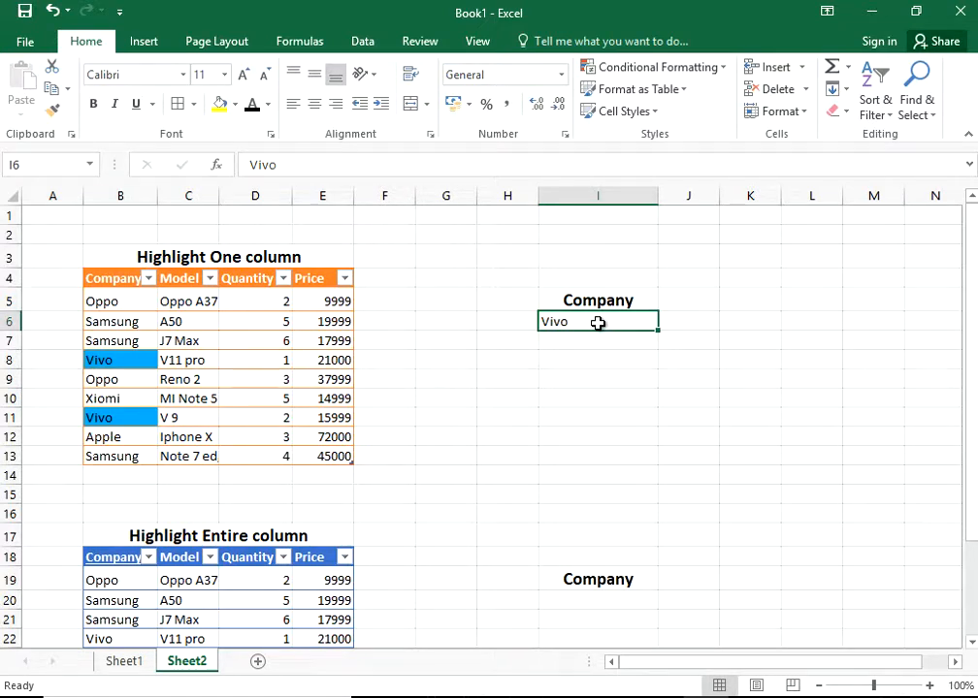
pyautogui.write('Xiomi')
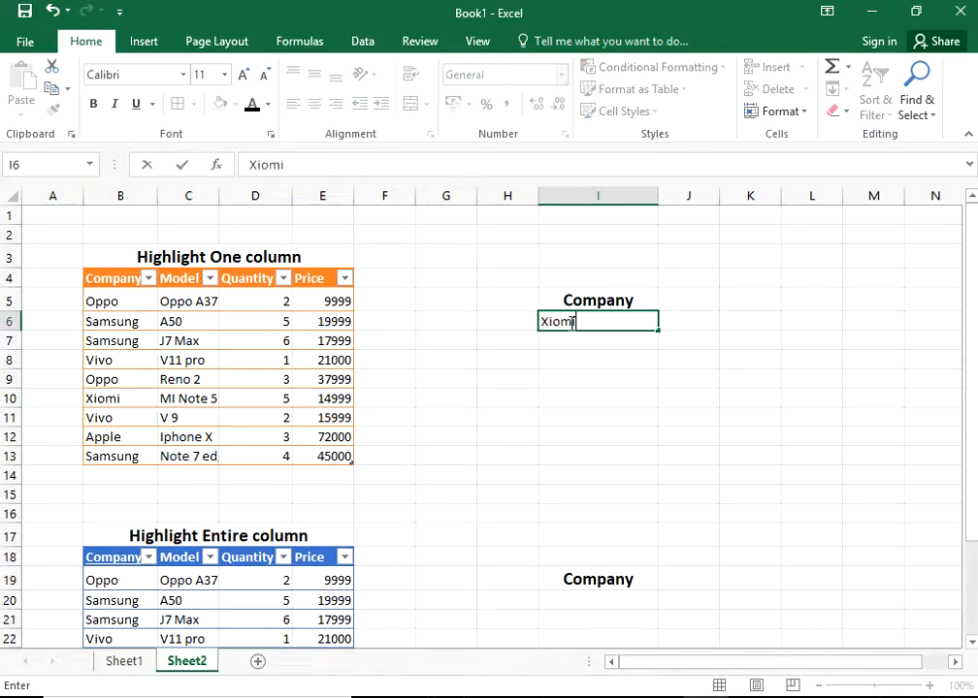
pyautogui.press('Return')
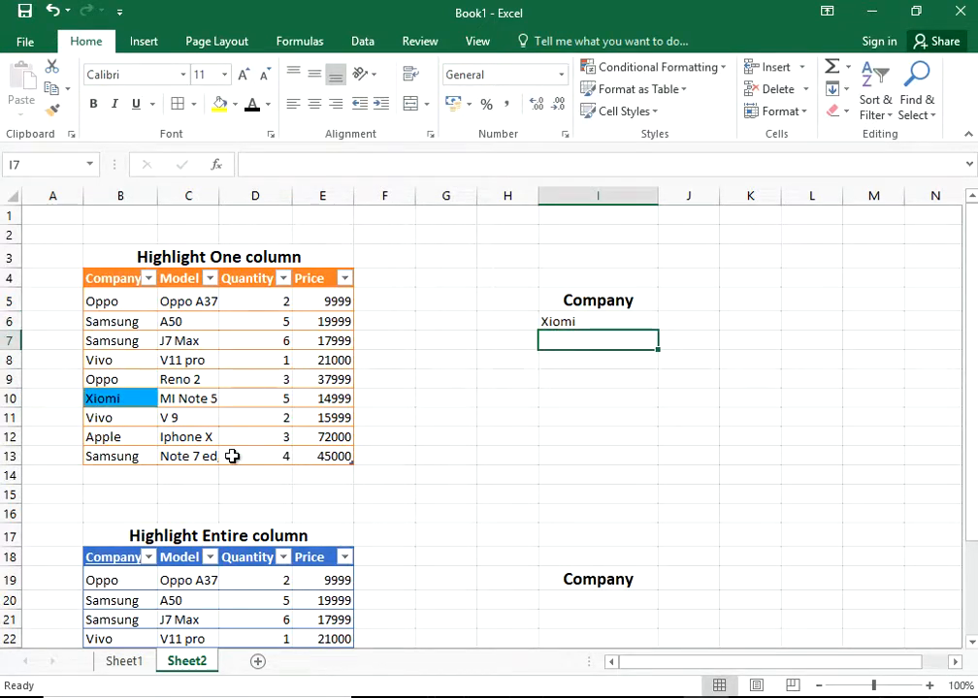
pyautogui.click(125, 400)
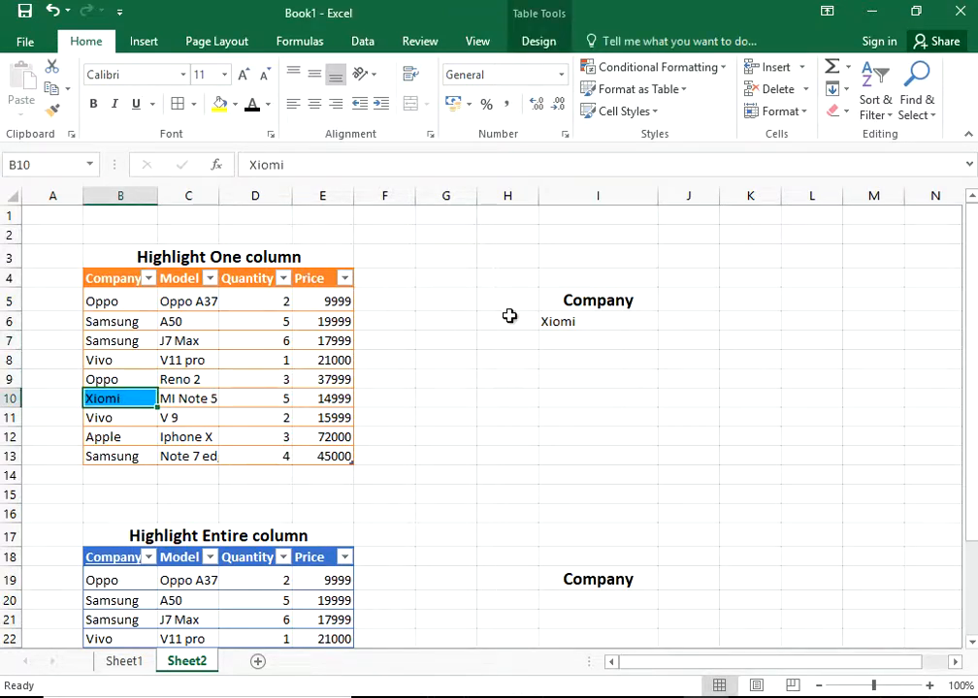
pyautogui.click(541, 321)
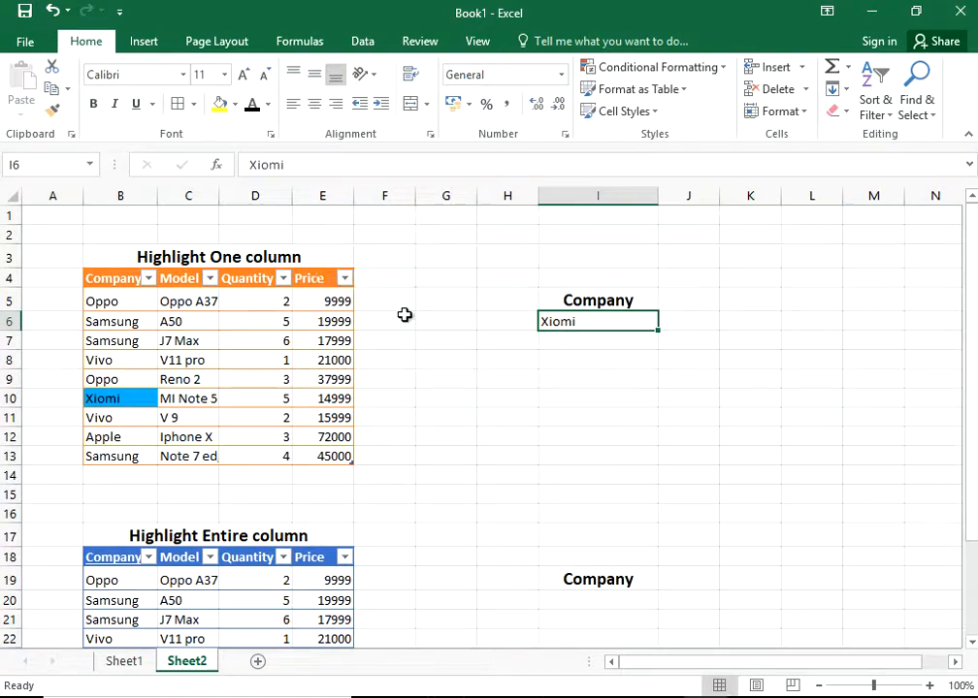
pyautogui.click(284, 260)
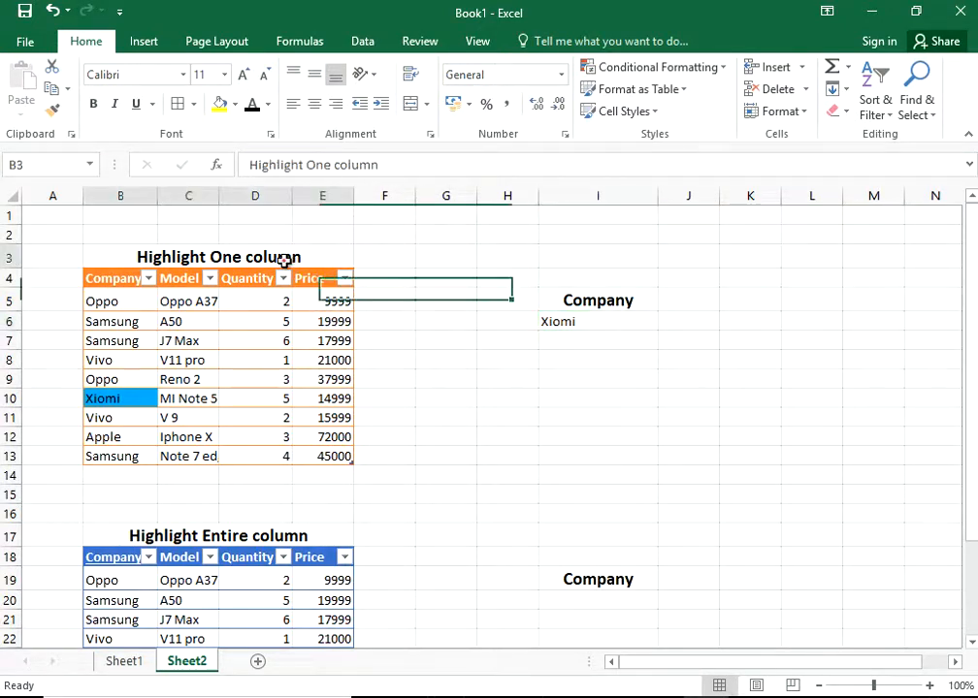
# Start a new conditional formatting rule that uses a formula for the blue table's data rows, B19:E27.
pyautogui.scroll(-2, 284, 260)
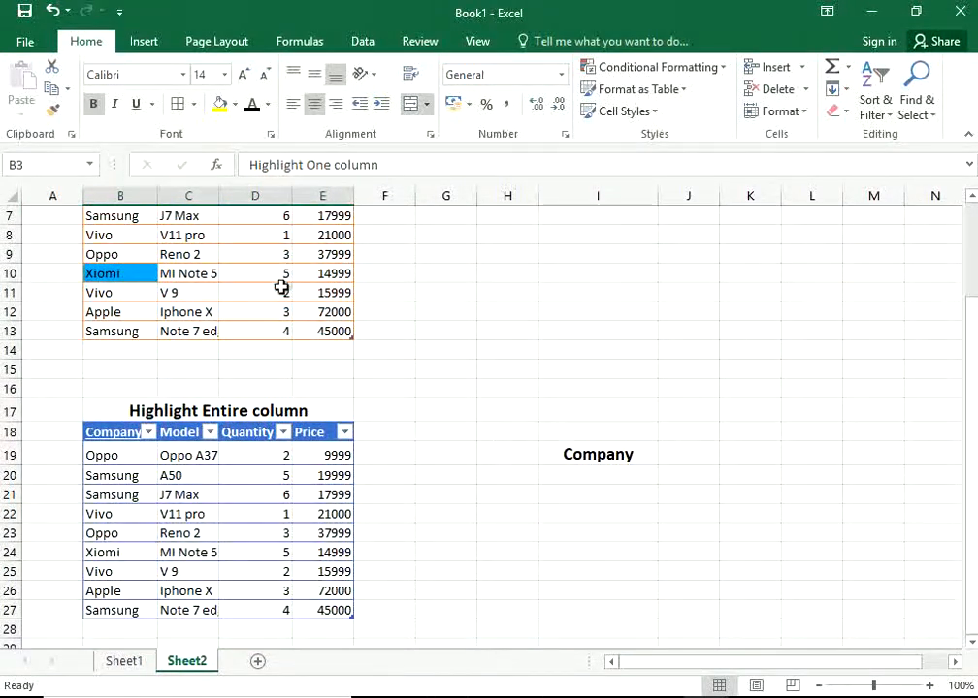
pyautogui.click(136, 415)
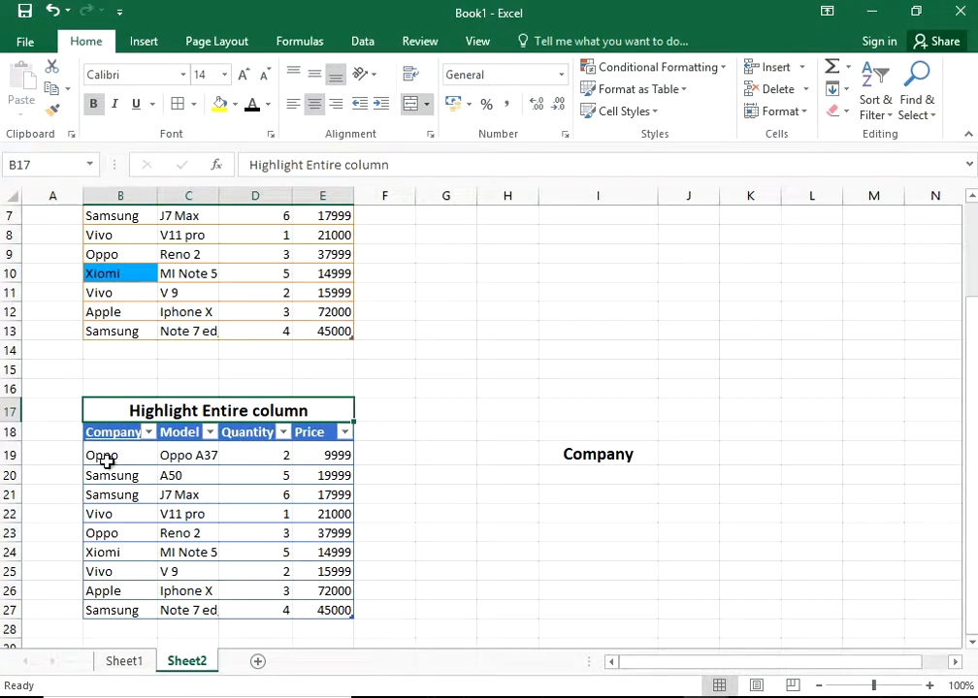
pyautogui.moveTo(104, 460); pyautogui.dragTo(318, 606)
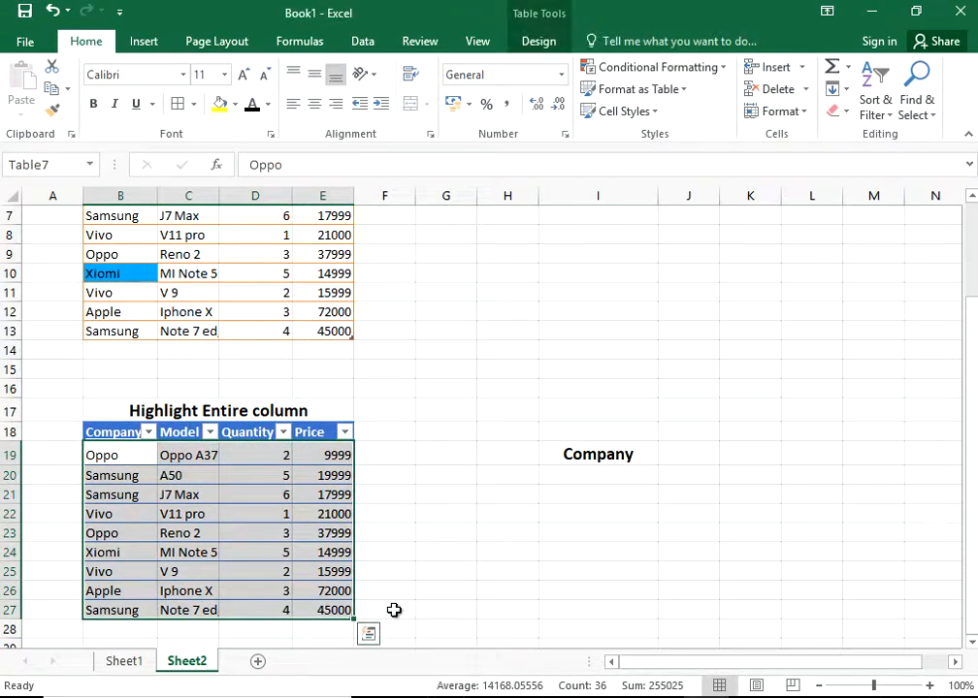
pyautogui.click(656, 77)
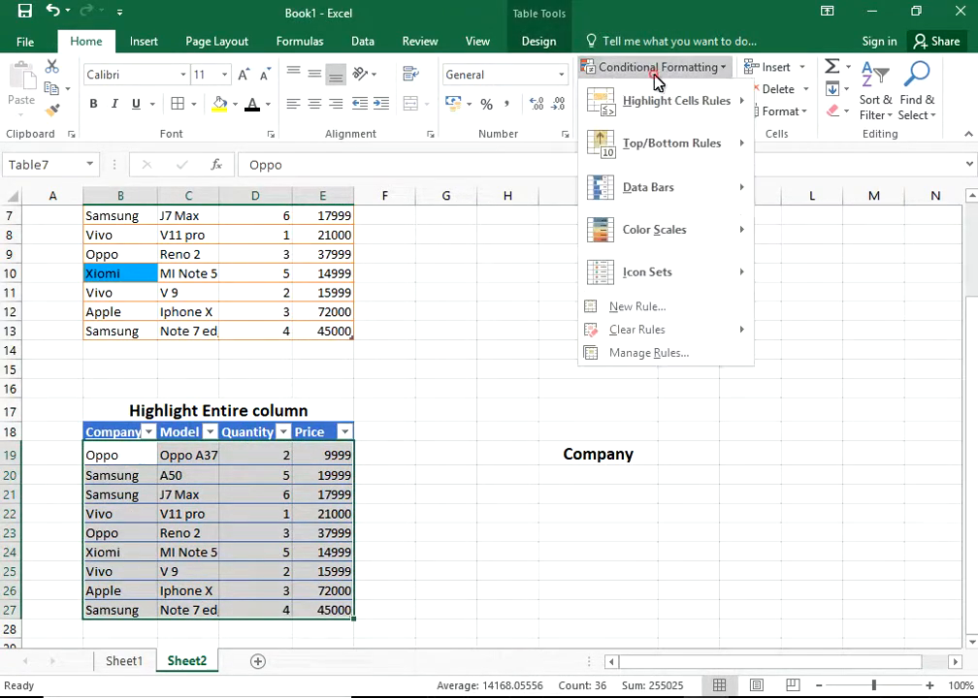
pyautogui.click(659, 308)
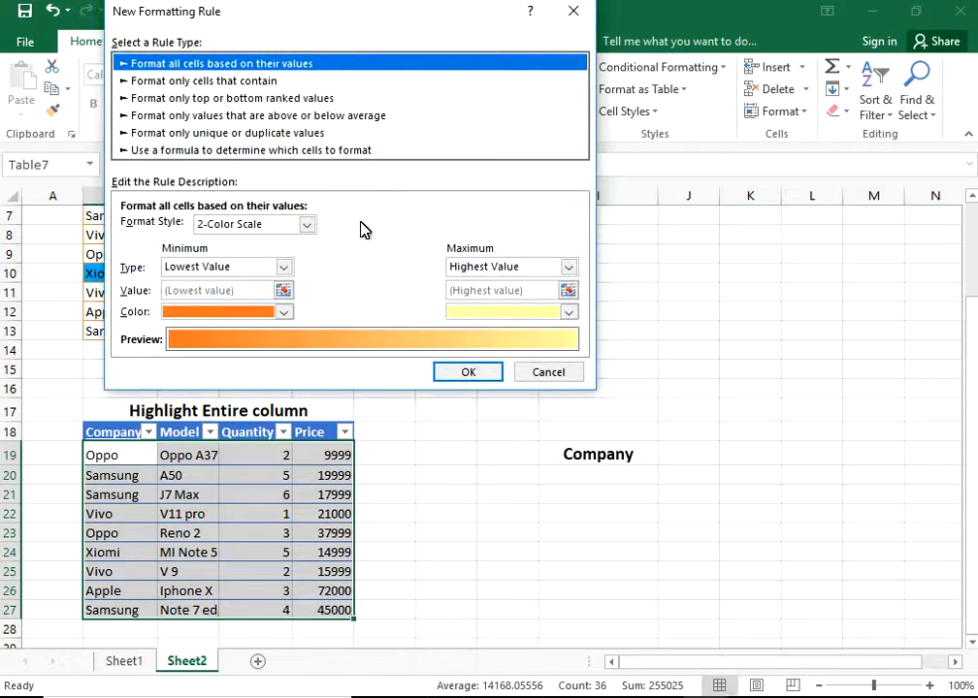
pyautogui.click(257, 150)
pyautogui.moveTo(375, 22); pyautogui.dragTo(601, 94)
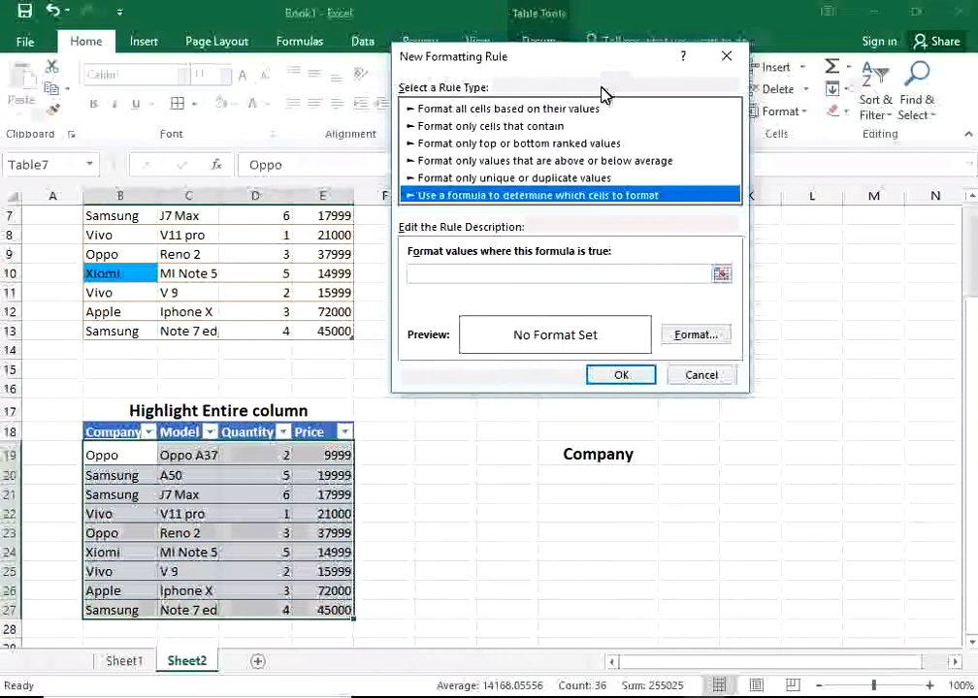
# Set the rule's formula to =$B19=$I$20, keeping only the column of B19 absolute.
pyautogui.click(494, 279)
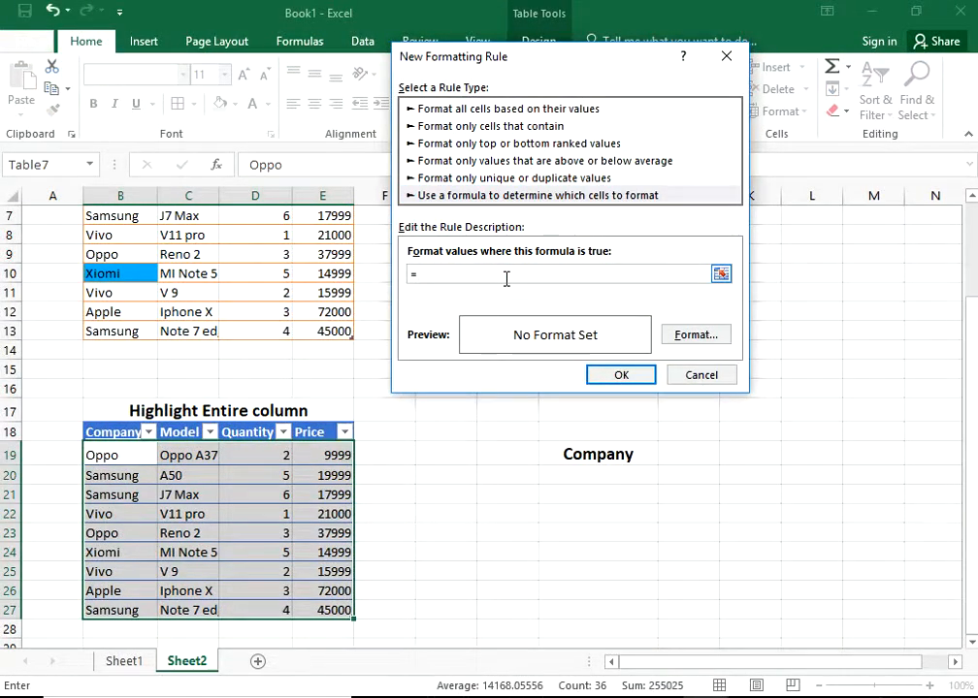
pyautogui.click(143, 458)
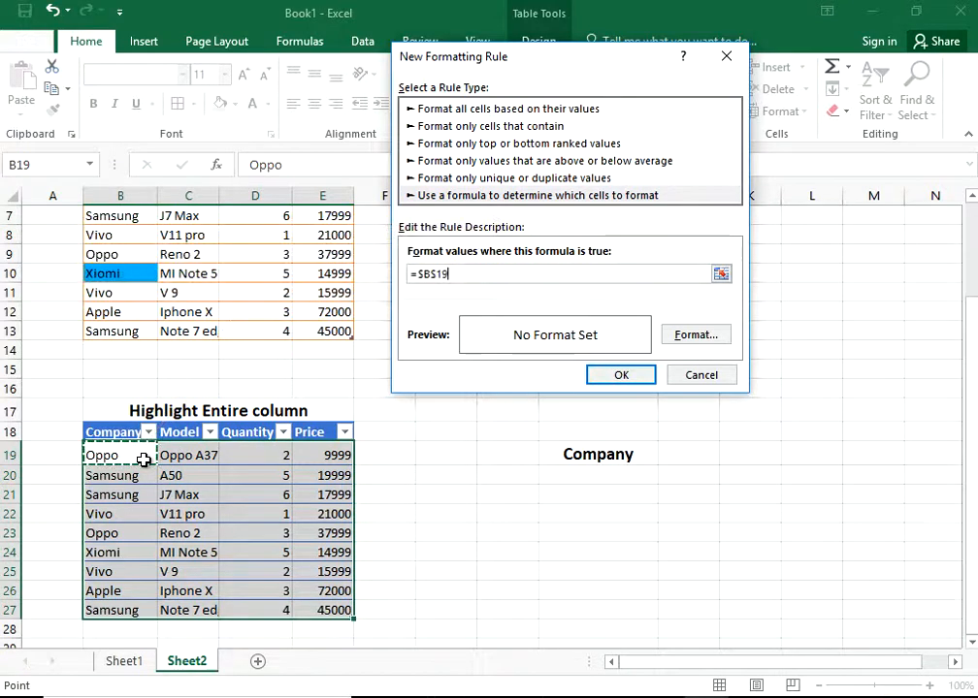
pyautogui.click(436, 274)
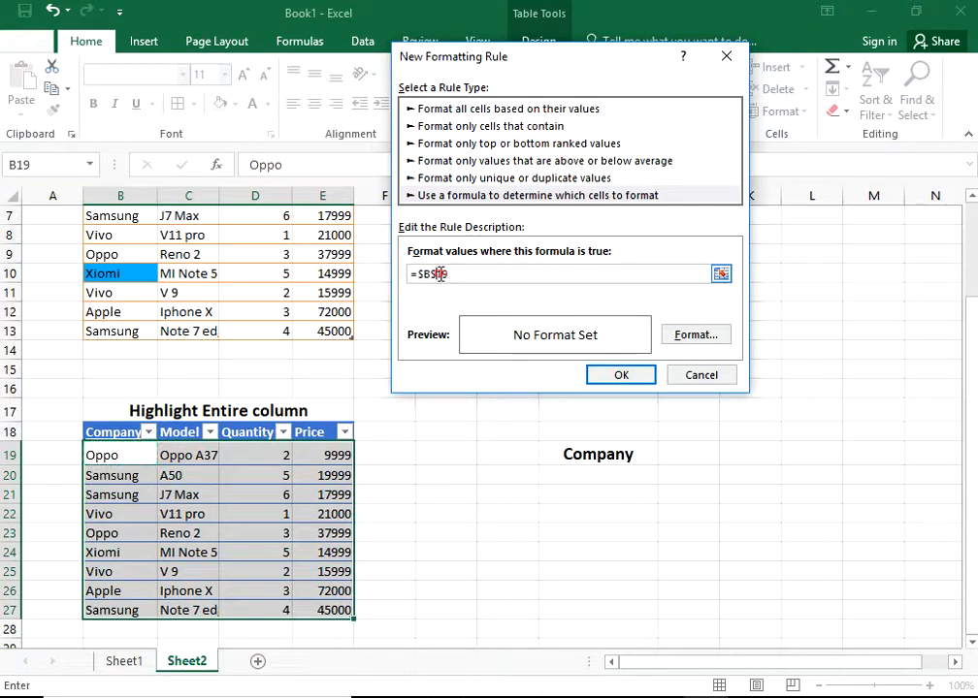
pyautogui.press('BackSpace')
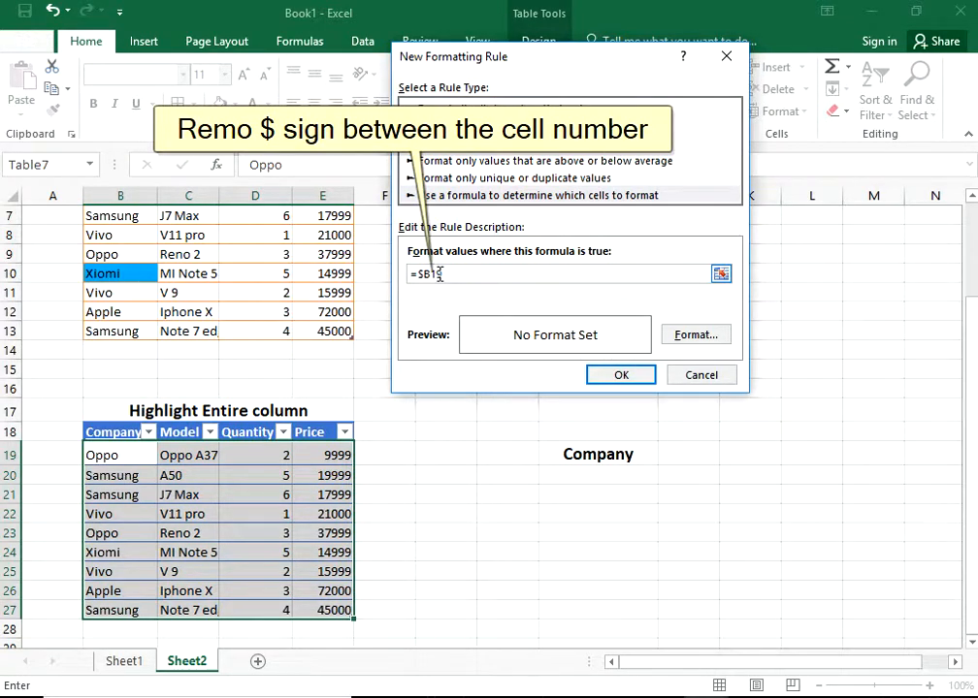
pyautogui.write('=')
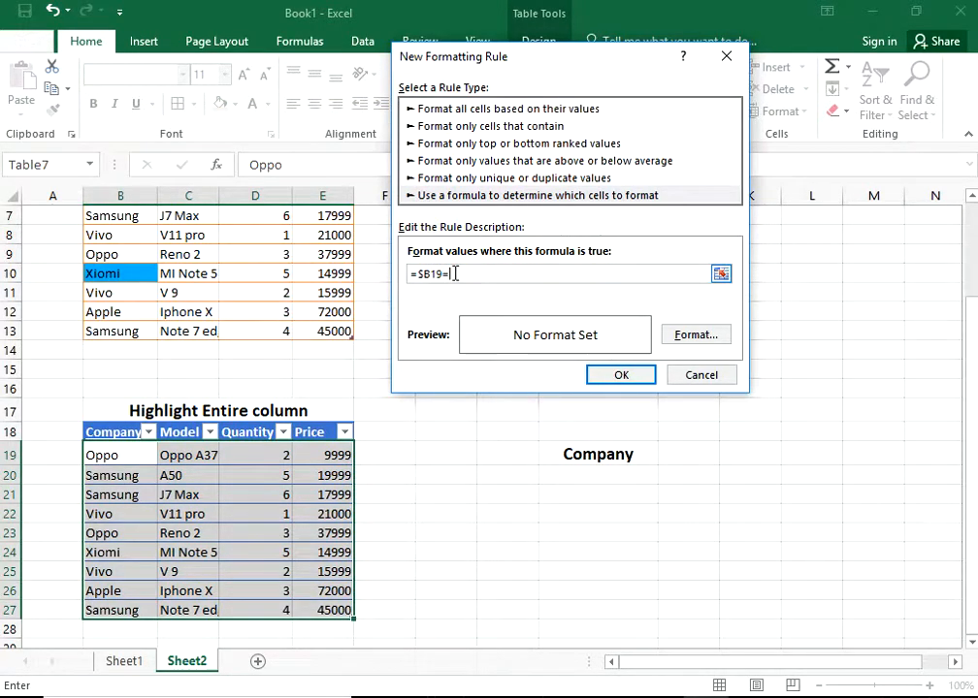
pyautogui.click(571, 472)
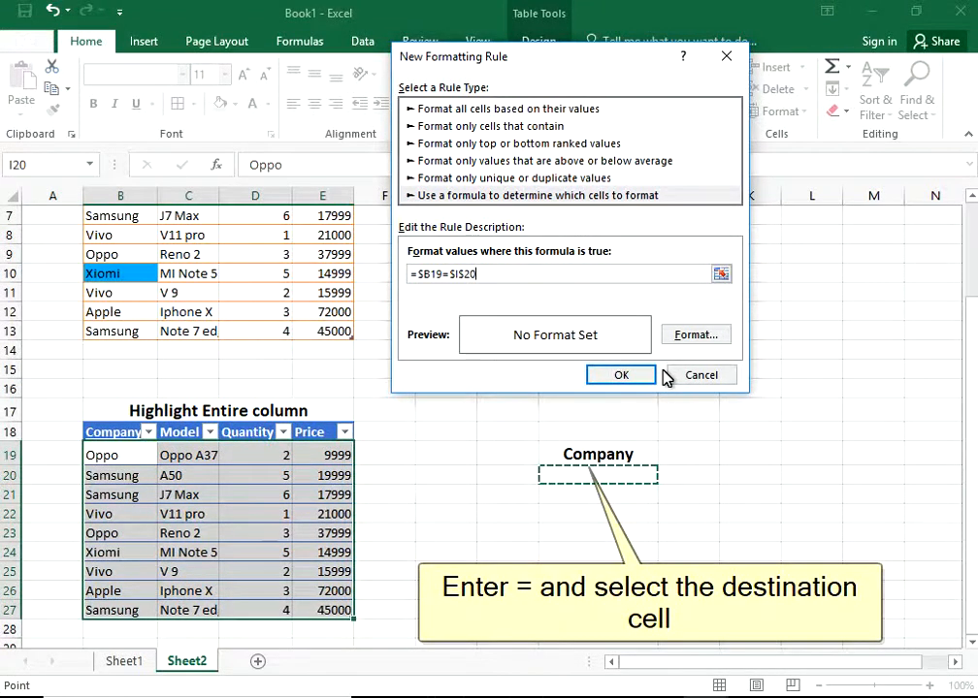
# Give the rule a light orange fill color and apply it to the blue table.
pyautogui.click(695, 335)
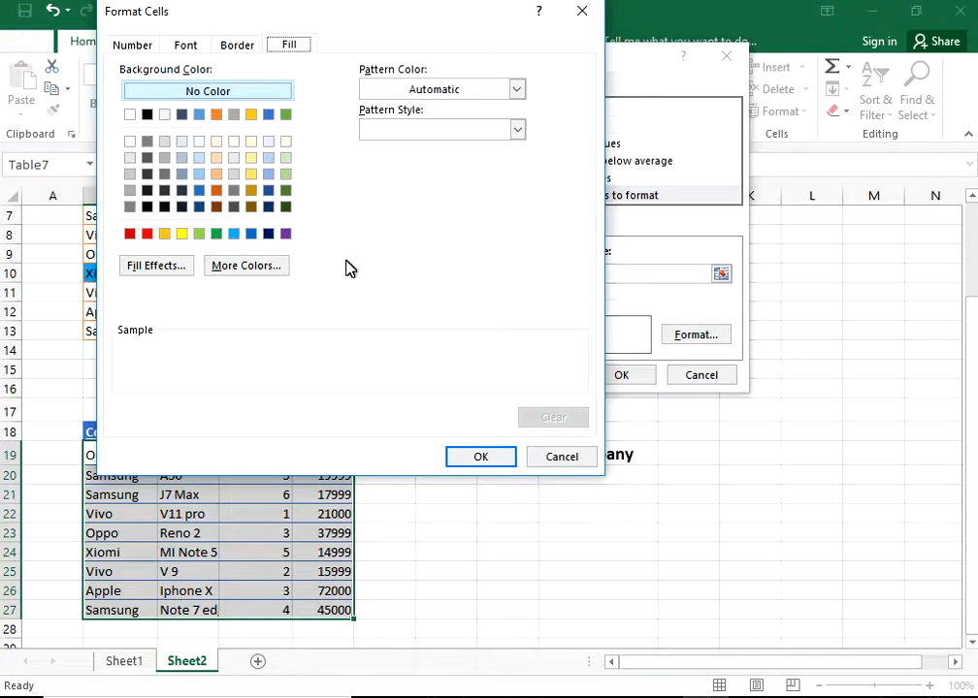
pyautogui.click(216, 173)
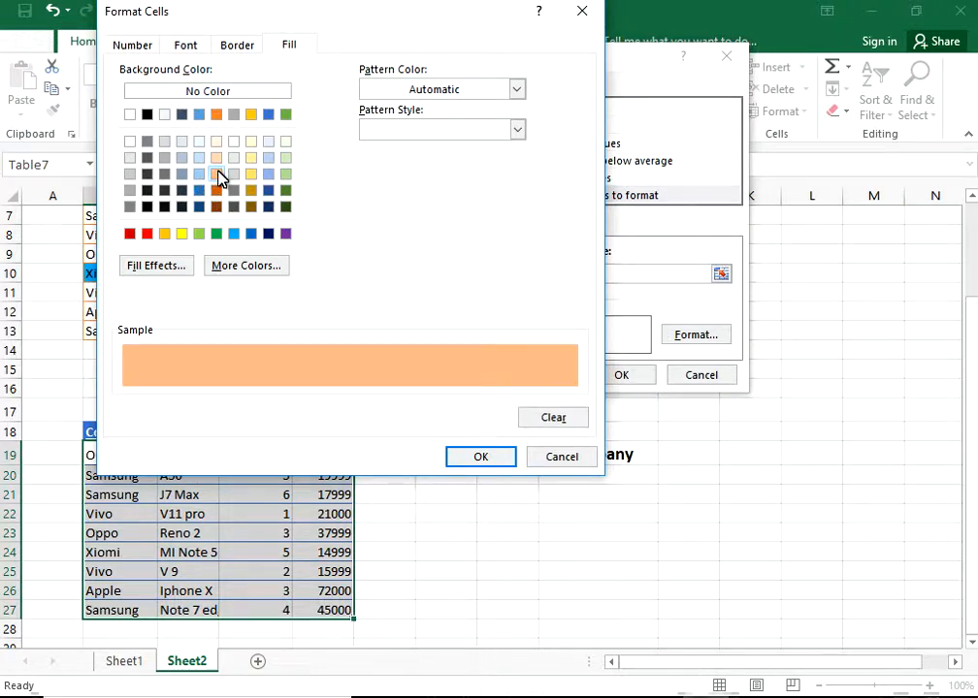
pyautogui.click(269, 175)
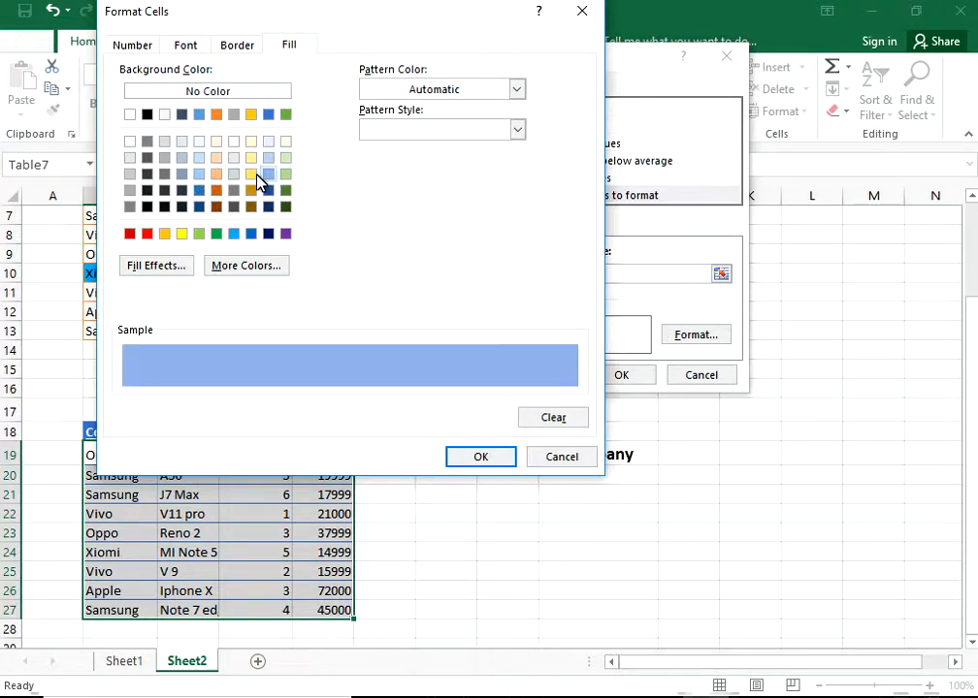
pyautogui.click(215, 175)
pyautogui.click(492, 457)
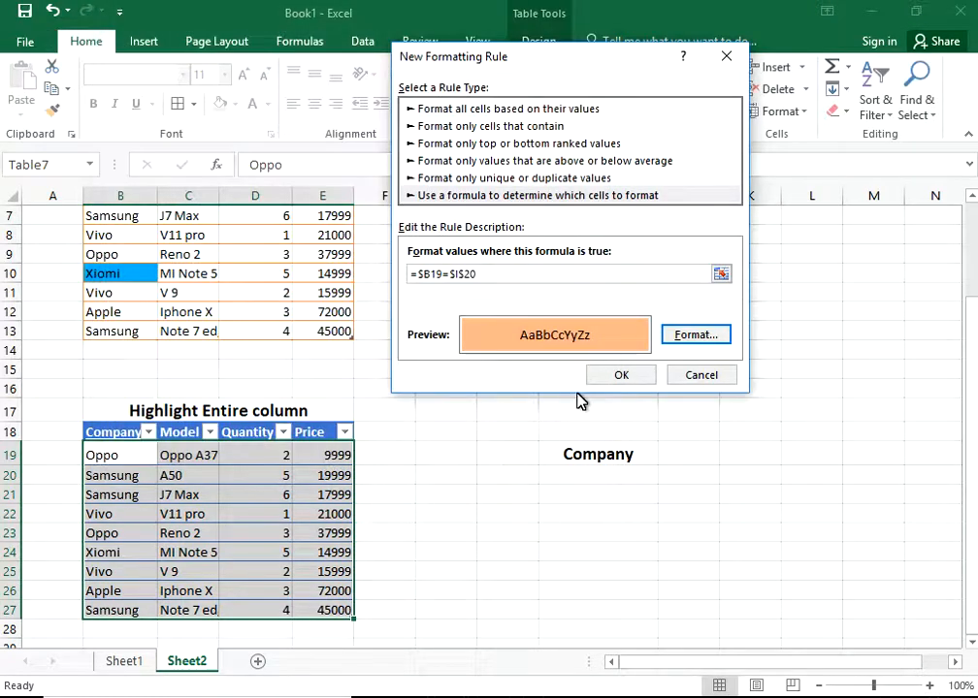
pyautogui.click(610, 378)
# Enter "Samsung" in I20 under the lower Company heading and check the matching rows in the blue table.
pyautogui.click(602, 485)
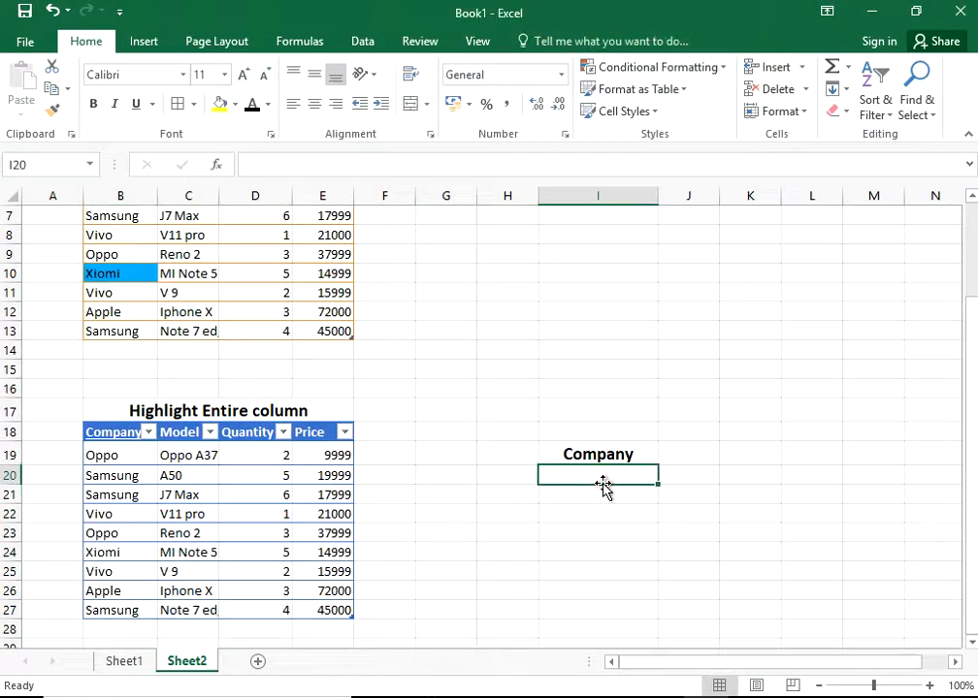
pyautogui.write('Sam')
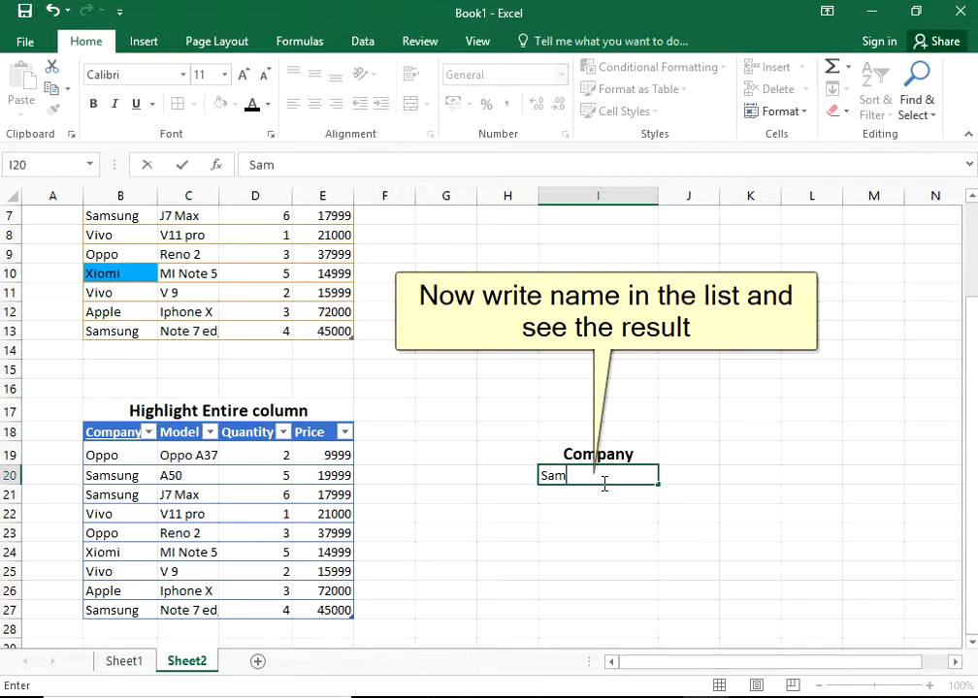
pyautogui.write('s')
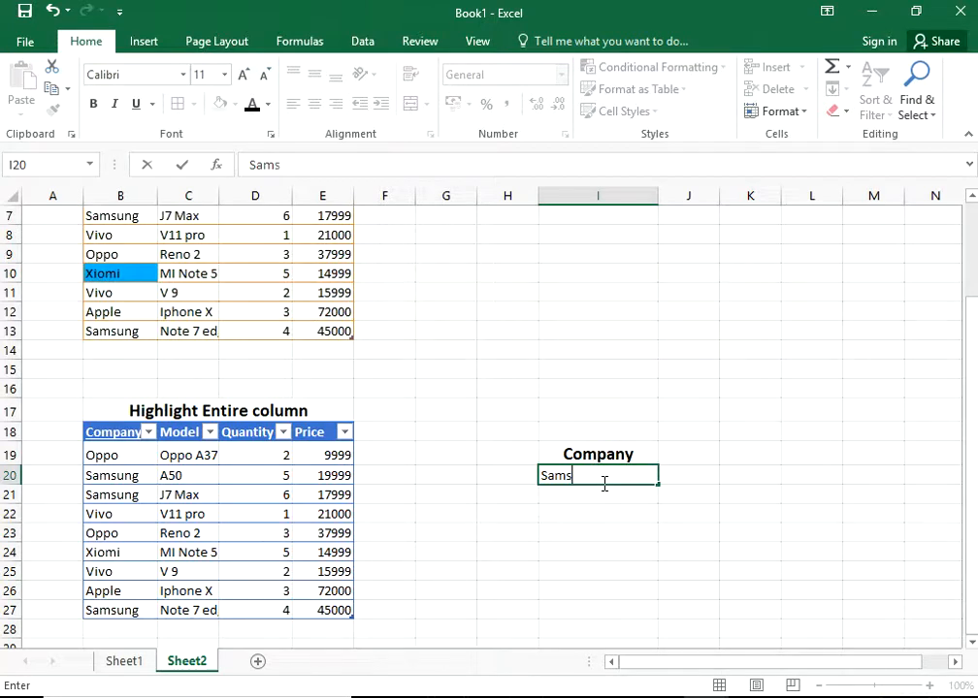
pyautogui.write('ung')
pyautogui.press('Return')
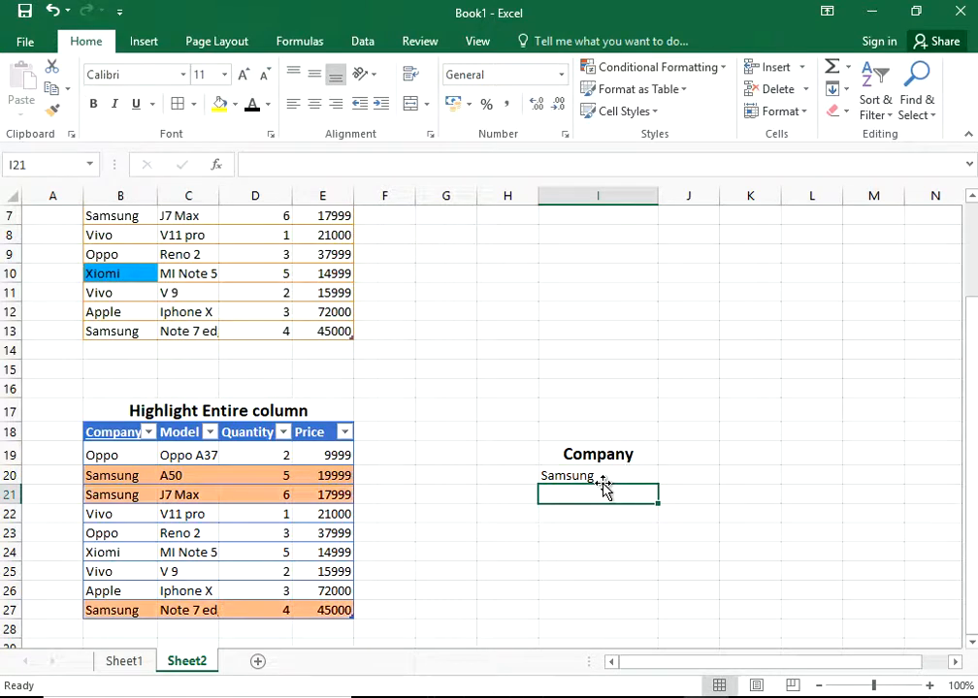
pyautogui.scroll(-1, 603, 490)
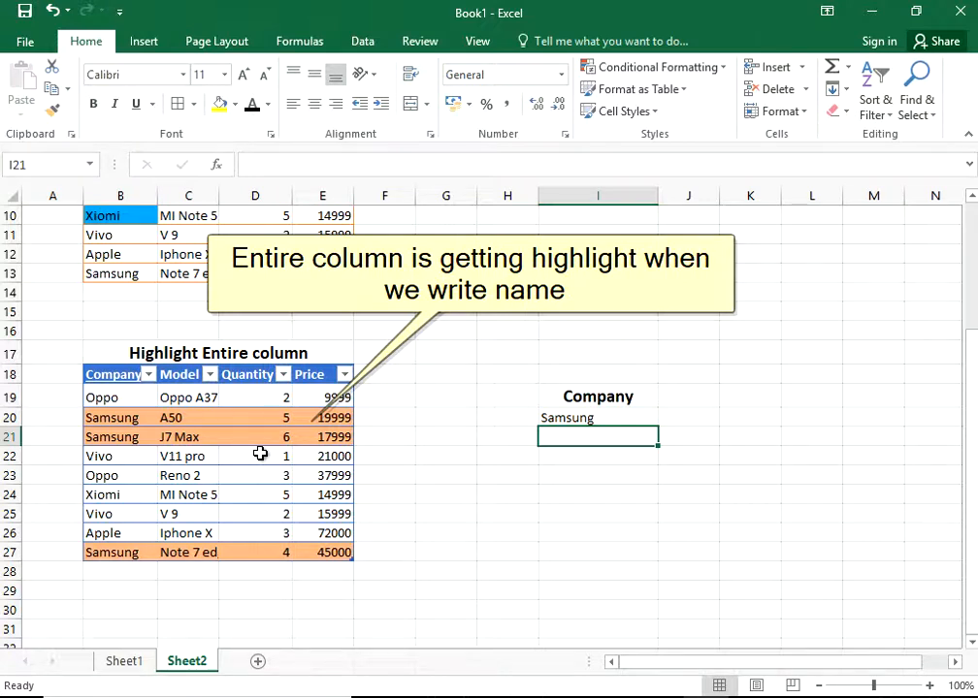
pyautogui.moveTo(126, 427); pyautogui.dragTo(300, 427)
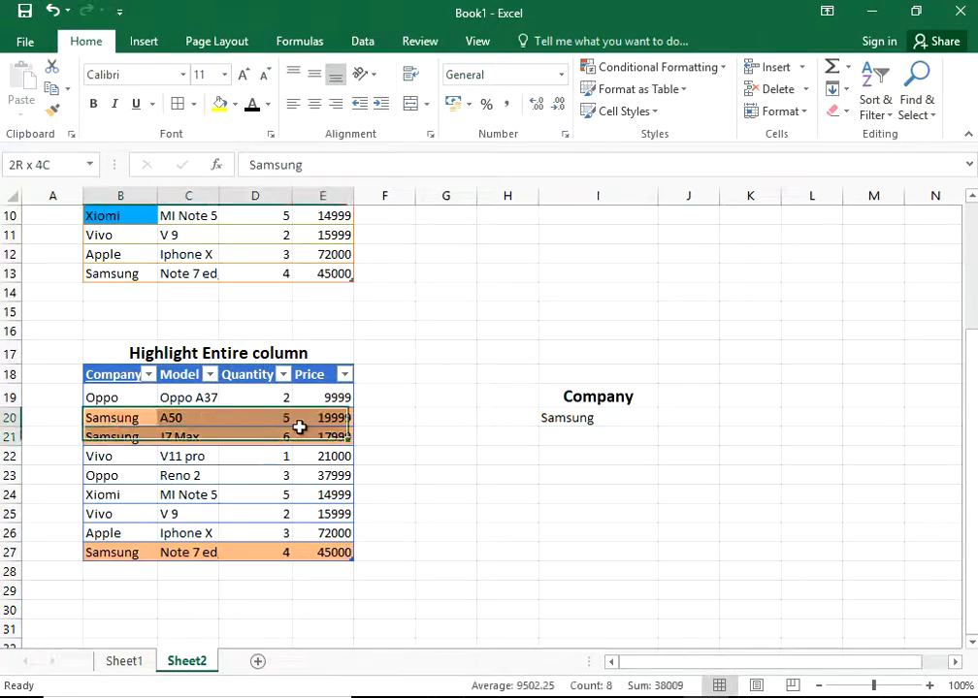
pyautogui.moveTo(124, 553); pyautogui.dragTo(320, 553)
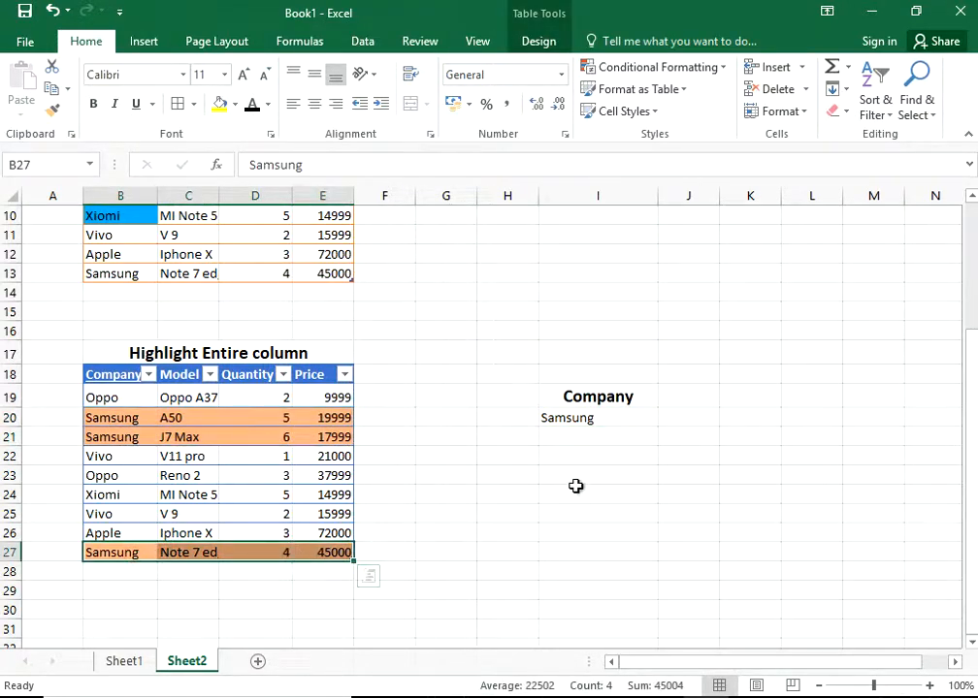
# Replace the company in I20 with "Vivo" and check a matching row in the blue table.
pyautogui.click(592, 421)
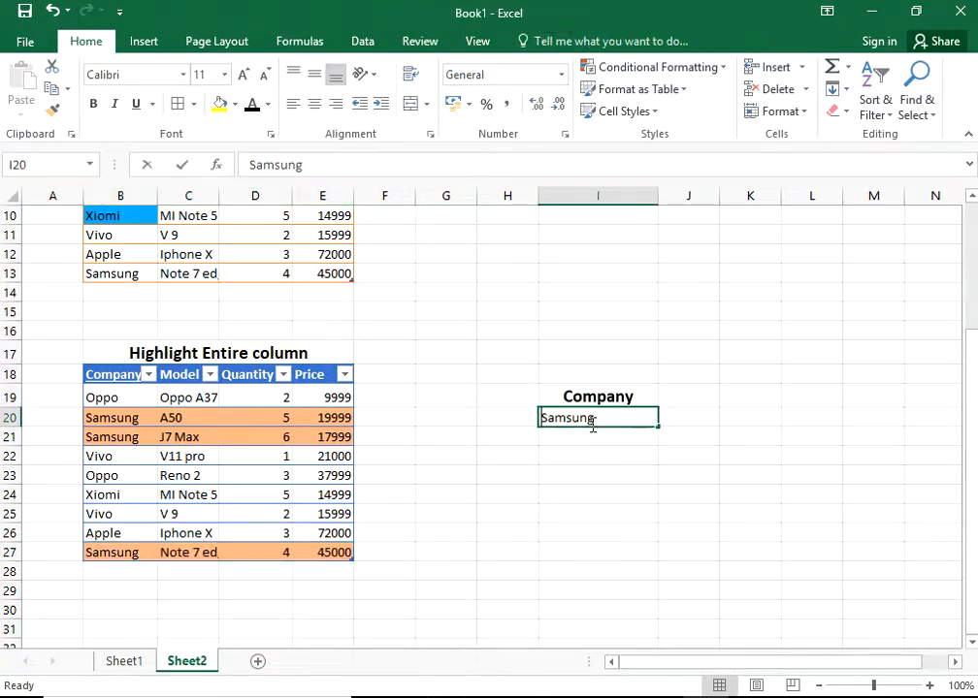
pyautogui.write('Vivo')
pyautogui.press('Return')
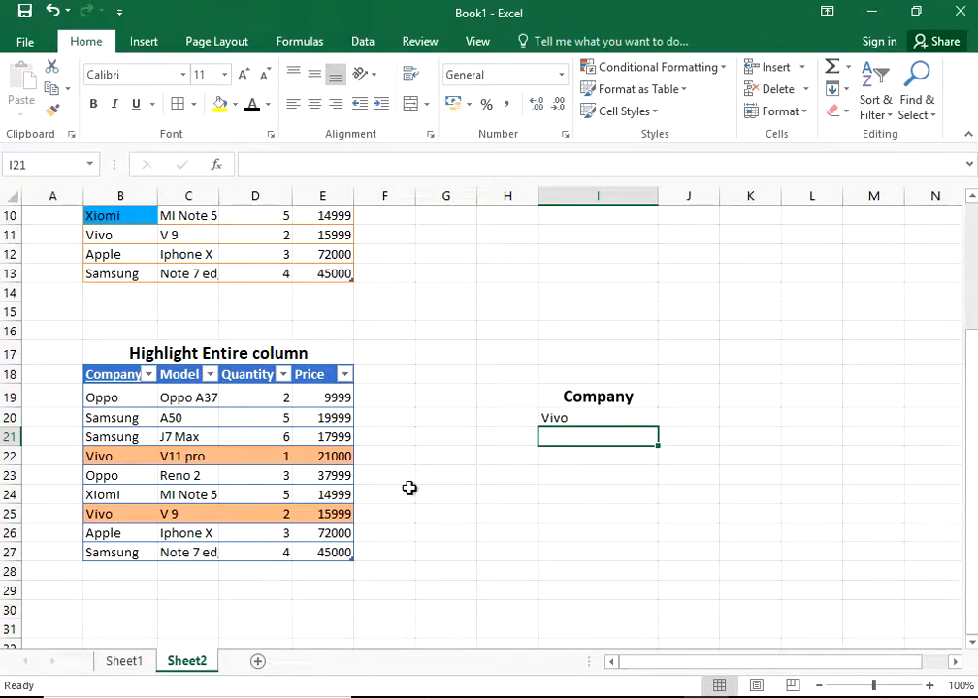
pyautogui.moveTo(136, 452); pyautogui.dragTo(281, 454)
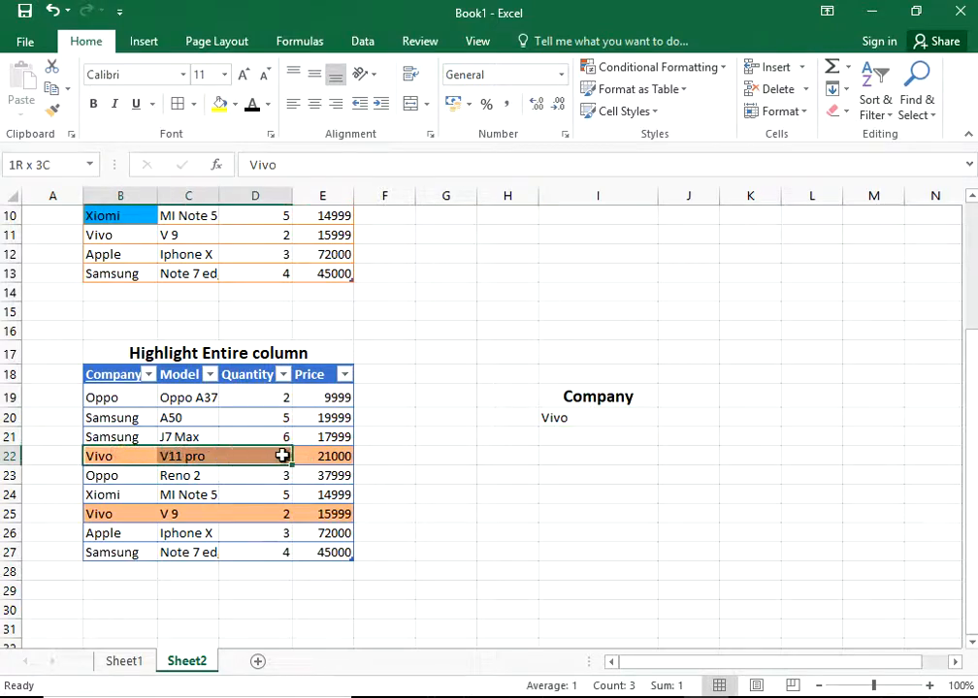
# Replace the company in I20 with "Apple" to test the blue table's row highlighting.
pyautogui.doubleClick(573, 419)
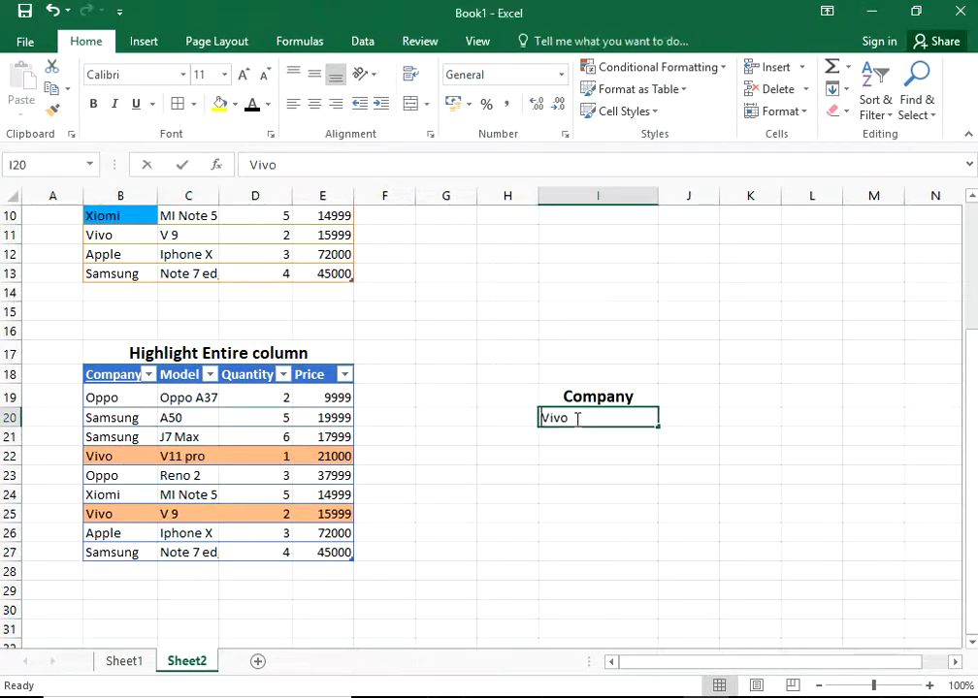
pyautogui.press('BackSpace')
pyautogui.press('BackSpace')
pyautogui.press('BackSpace')
pyautogui.press('BackSpace')
pyautogui.write('Apple')
pyautogui.press('Return')
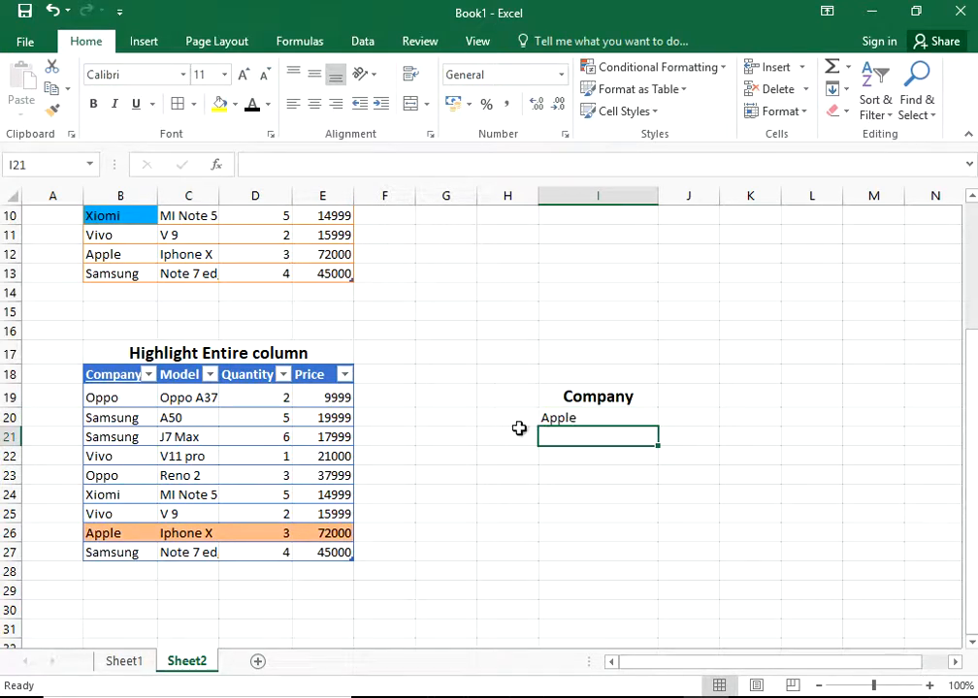
pyautogui.click(272, 355)
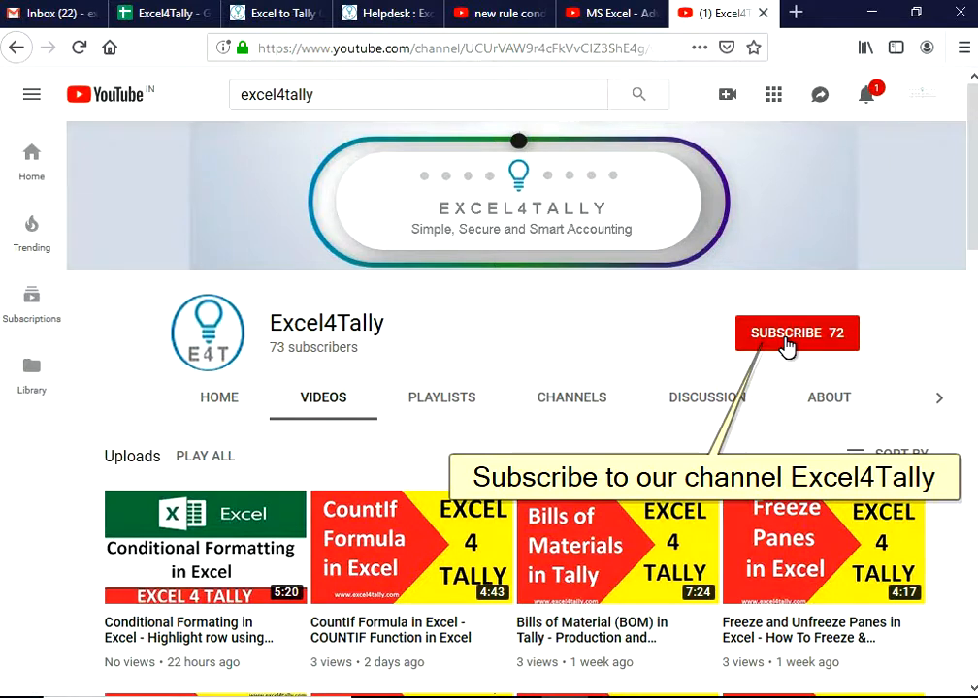
# Subscribe to the Excel4Tally channel on YouTube.
pyautogui.click(788, 344)
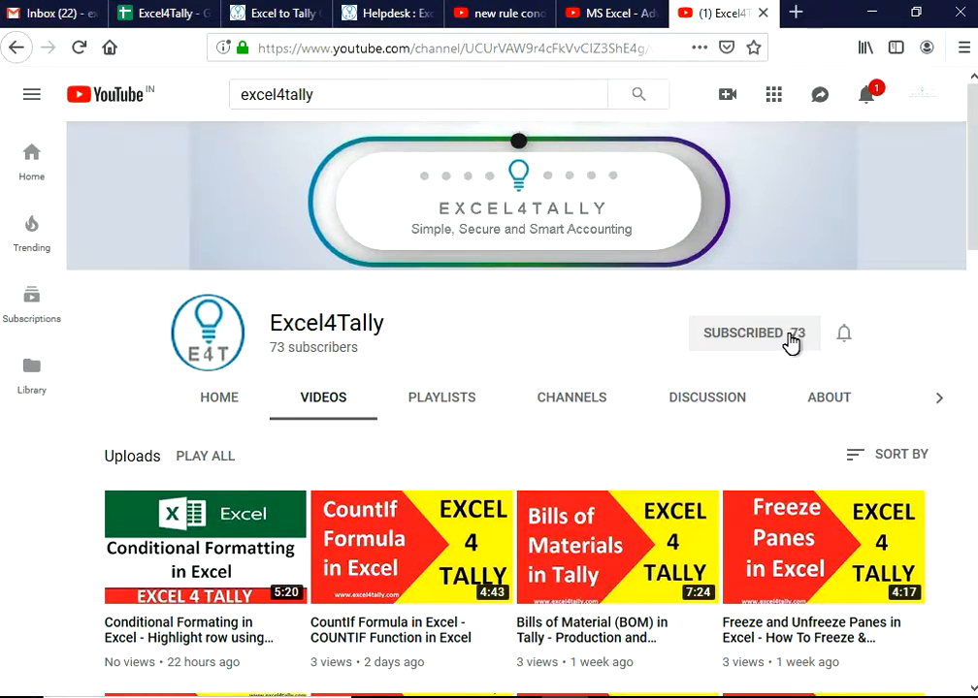
pyautogui.doubleClick(346, 329)
pyautogui.click(470, 334)
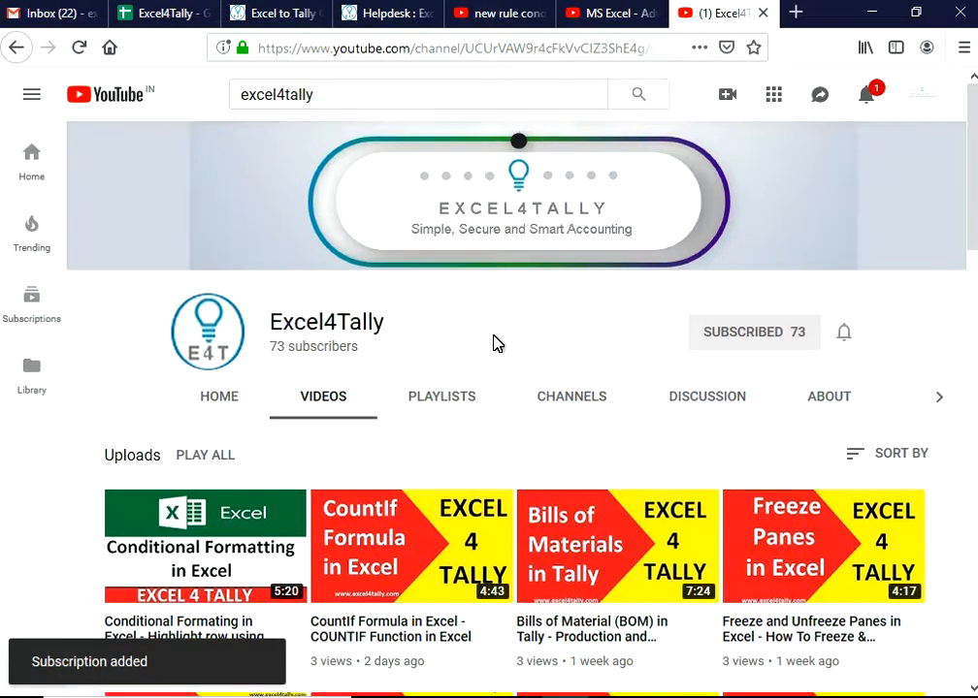
# Look through the uploaded videos on the Excel4Tally channel page.
pyautogui.scroll(-2, 379, 436)
pyautogui.scroll(-3, 283, 414)
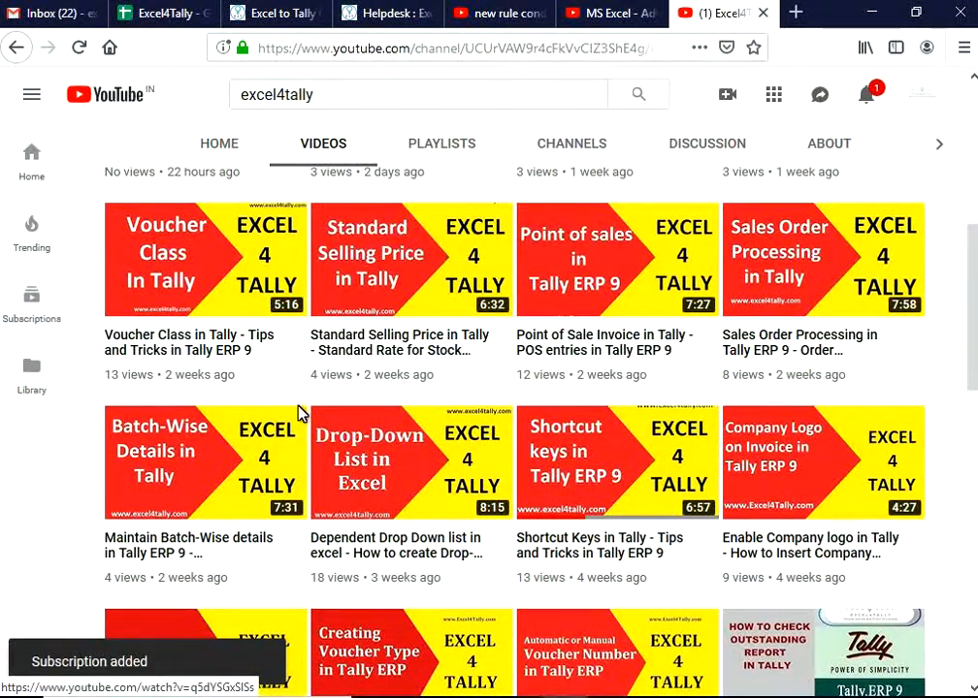
pyautogui.scroll(-7, 313, 421)
pyautogui.scroll(-3, 445, 469)
pyautogui.scroll(15, 580, 508)
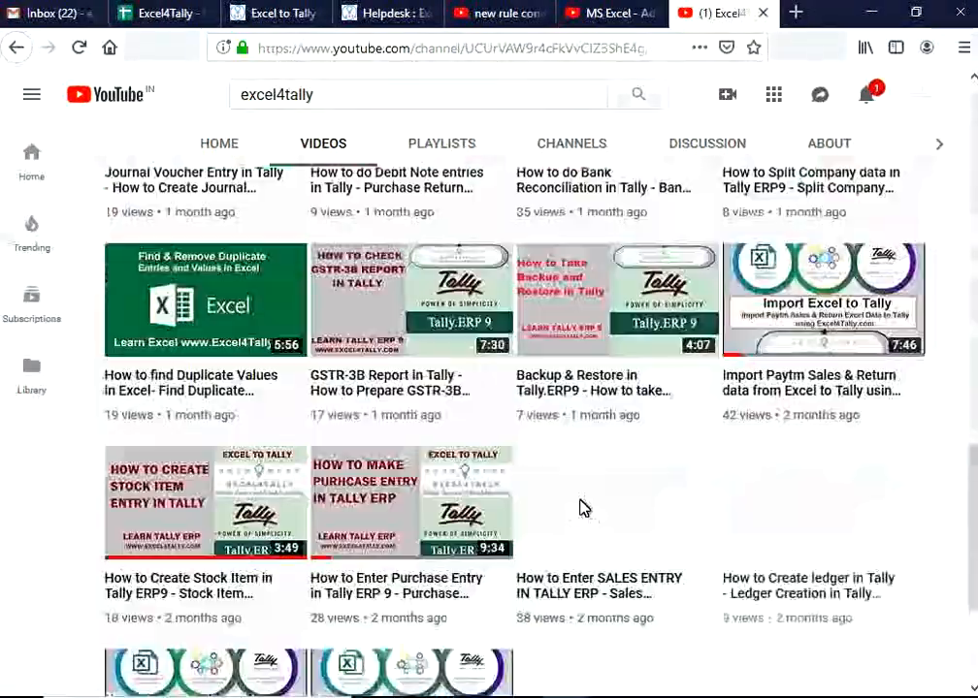